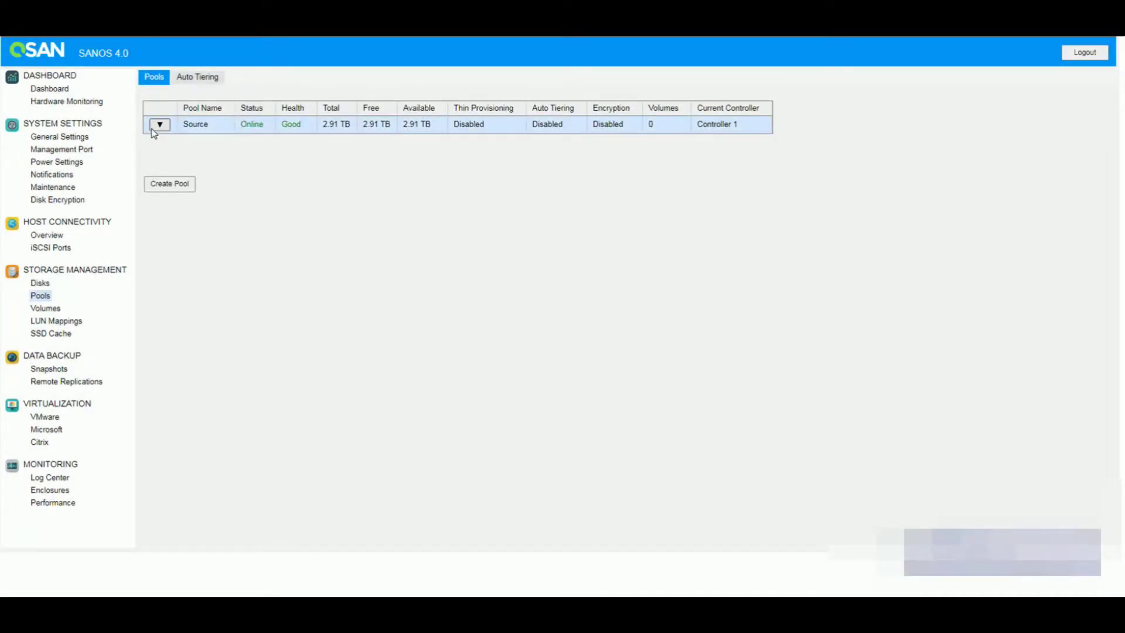
Start a new thick provisioning pool named Target with Controller 2 as its preferred controller
{"action": "left_click", "coordinate": [164, 184]}
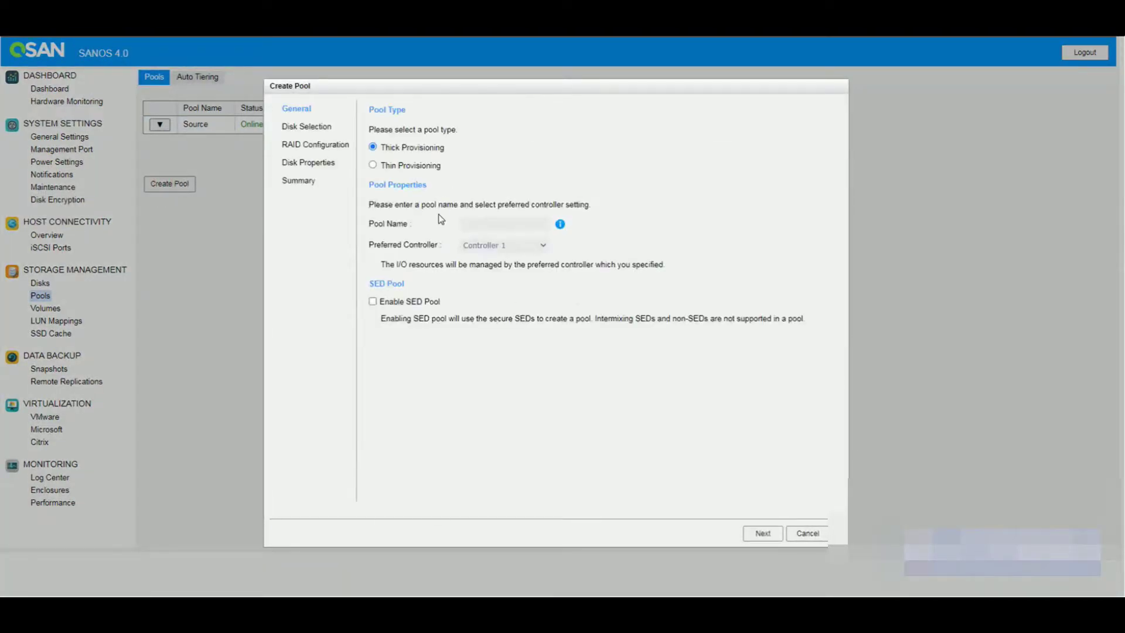
{"action": "left_click", "coordinate": [478, 222]}
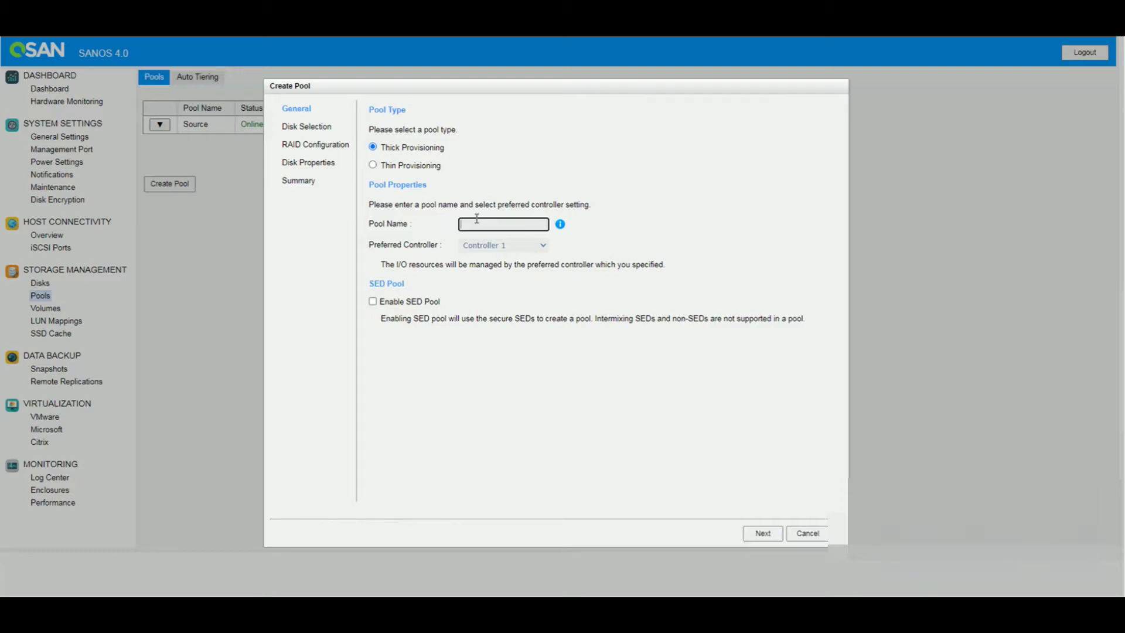
{"action": "type", "text": "Target"}
{"action": "left_click", "coordinate": [483, 249]}
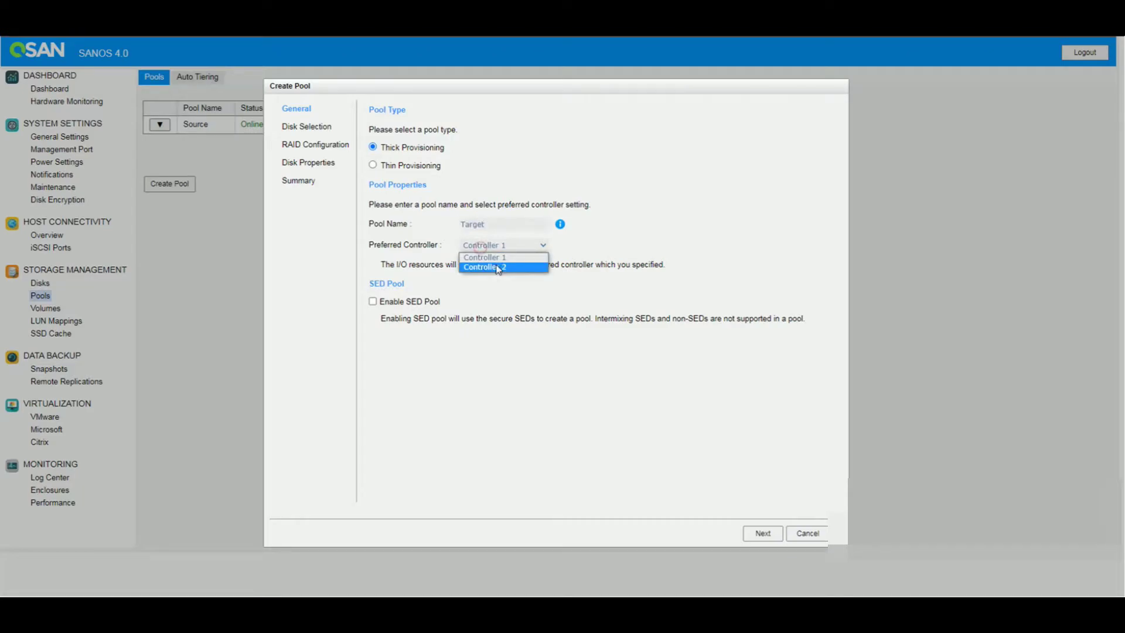
{"action": "left_click", "coordinate": [493, 266]}
{"action": "left_click", "coordinate": [762, 534]}
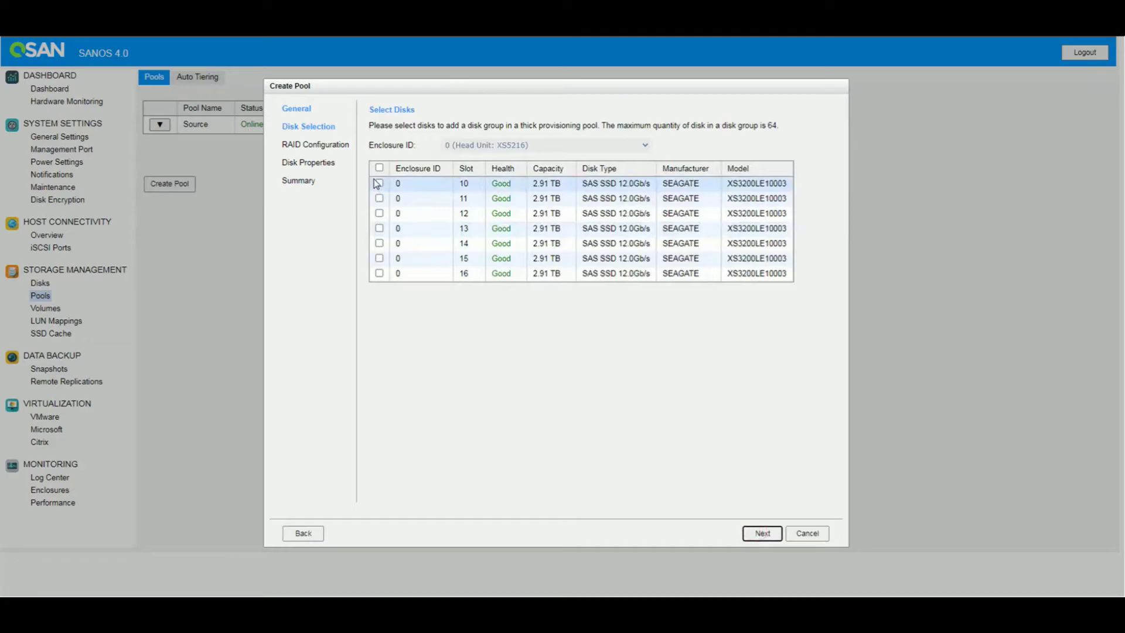
Add the slot 10 disk to the Target pool and create it as RAID 0 with the default disk properties
{"action": "left_click", "coordinate": [379, 184]}
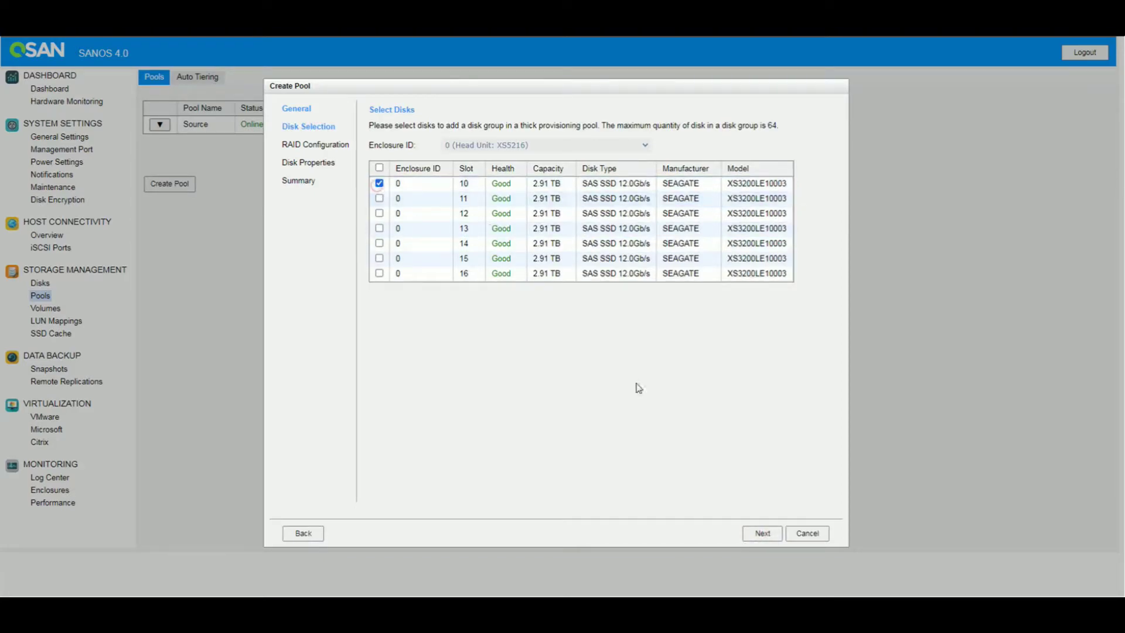
{"action": "left_click", "coordinate": [756, 533]}
{"action": "left_click", "coordinate": [747, 534]}
{"action": "left_click", "coordinate": [747, 533]}
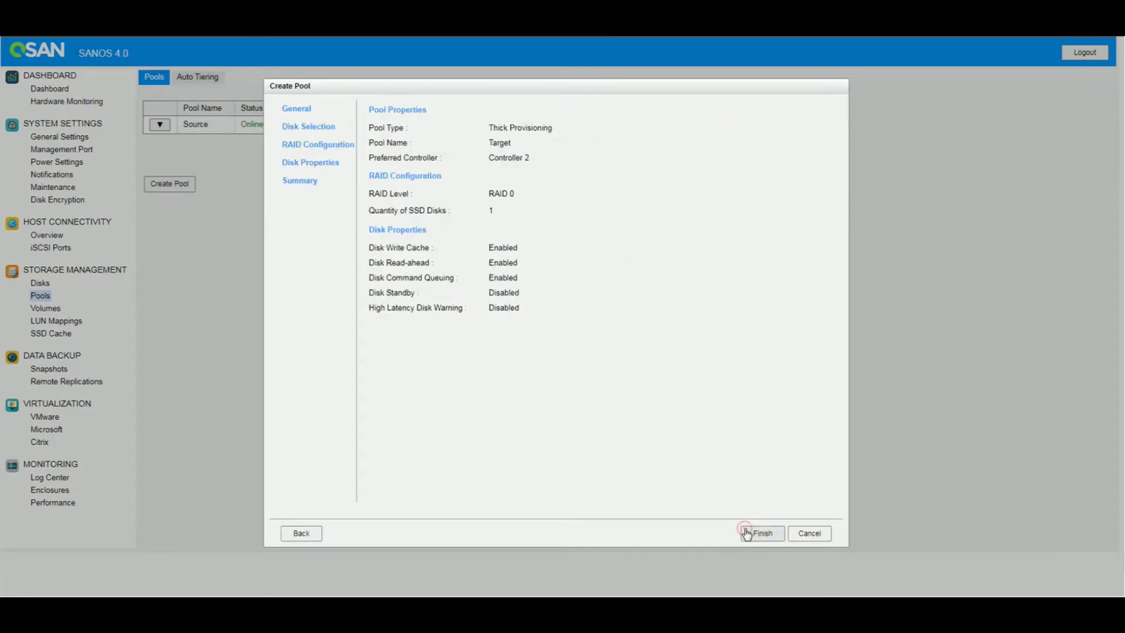
{"action": "left_click", "coordinate": [747, 534]}
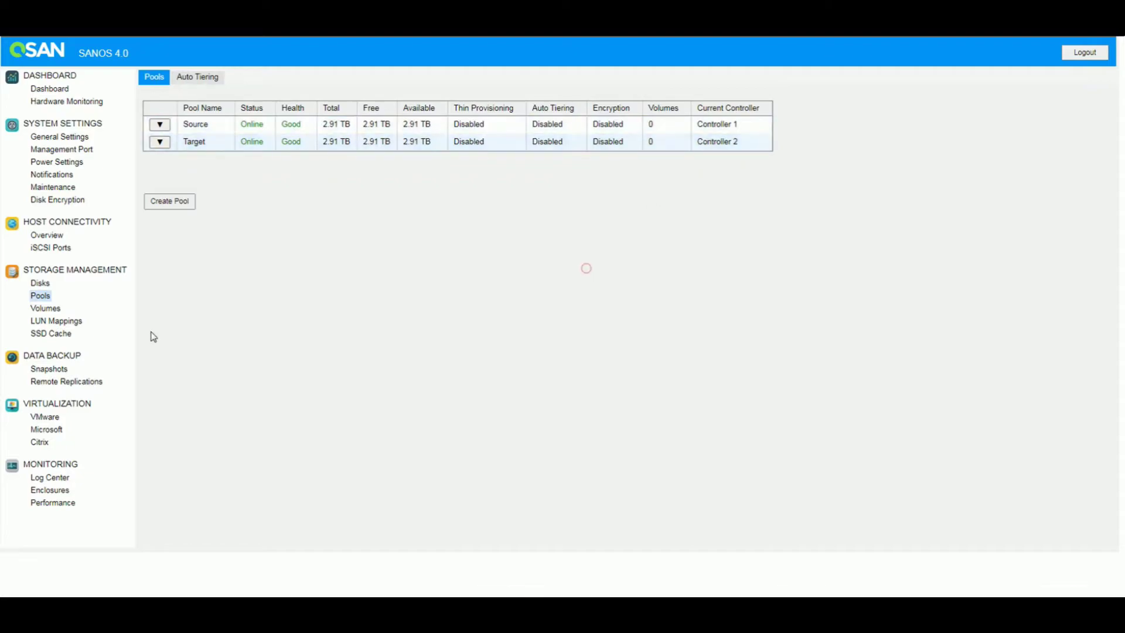
Create a 100 GB RAID volume named VD_S in the Source pool with the default advanced settings
{"action": "left_click", "coordinate": [50, 308]}
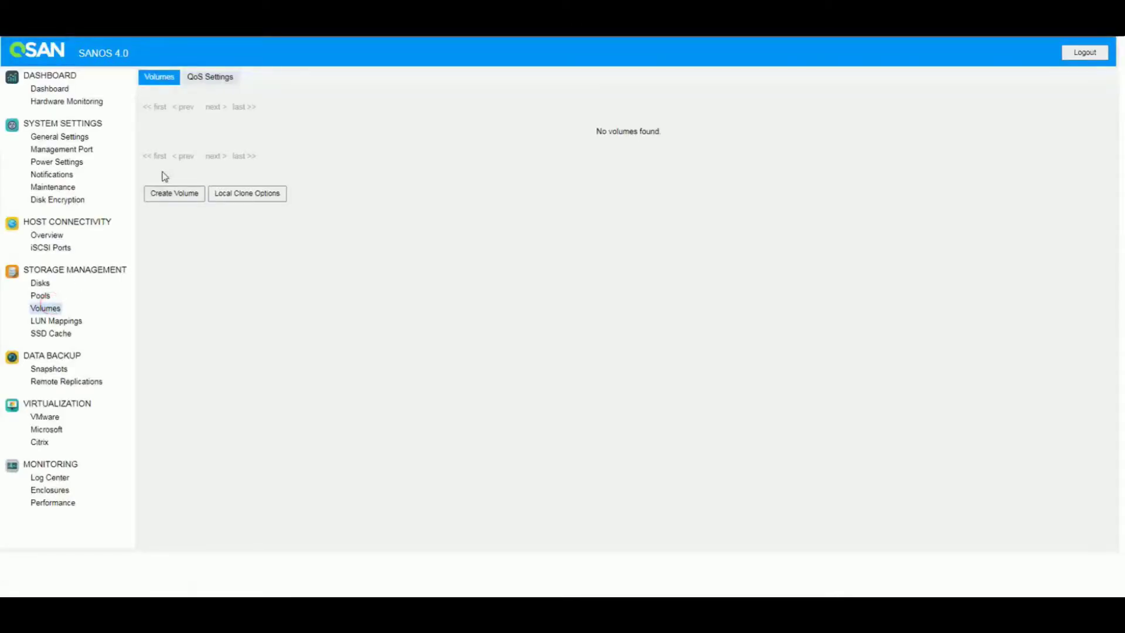
{"action": "left_click", "coordinate": [180, 193]}
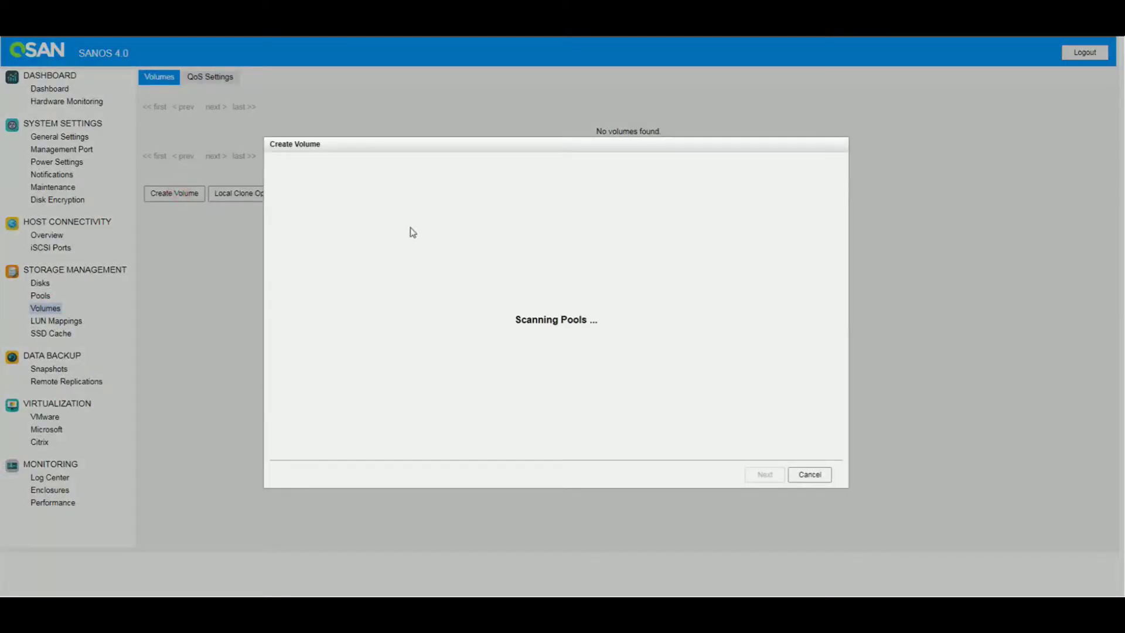
{"action": "left_click", "coordinate": [464, 202]}
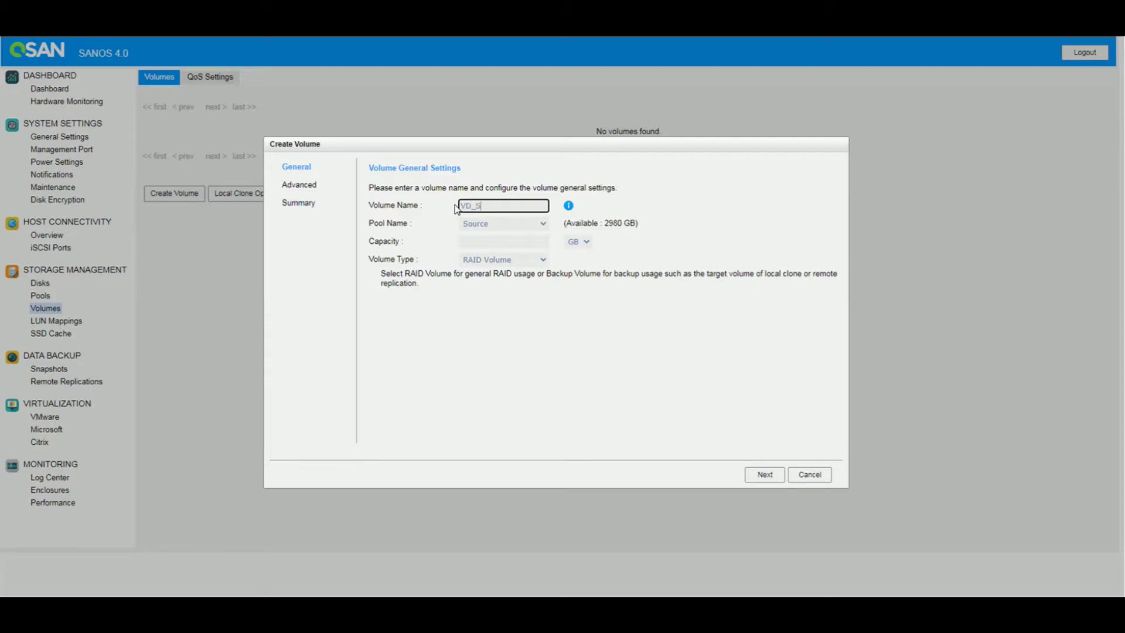
{"action": "left_click", "coordinate": [492, 242]}
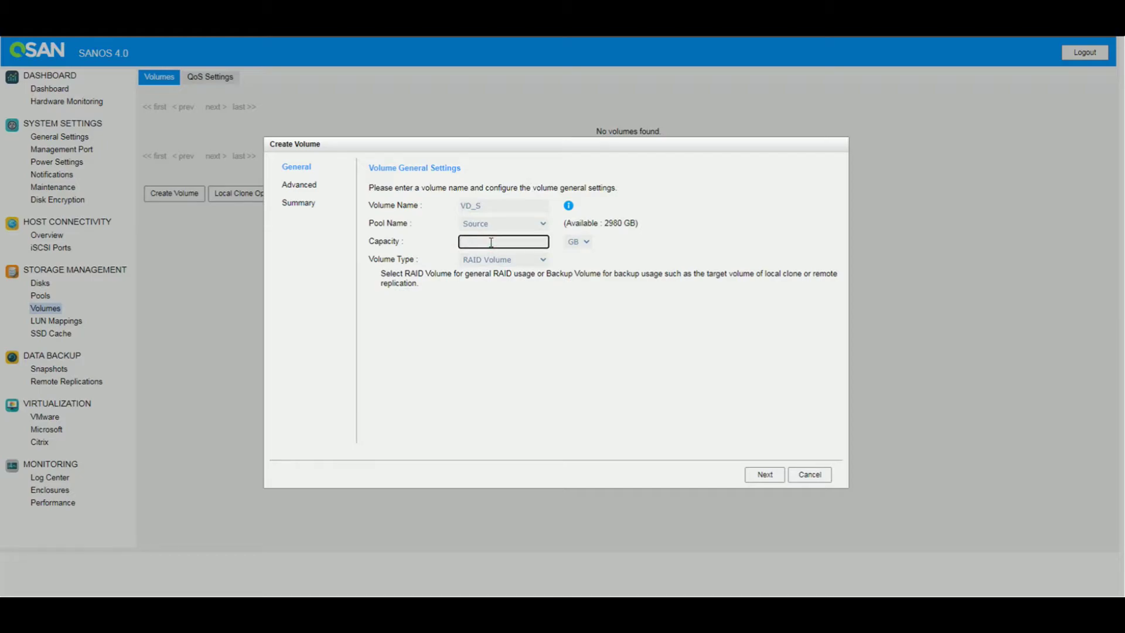
{"action": "left_click", "coordinate": [764, 476]}
{"action": "left_click", "coordinate": [763, 474]}
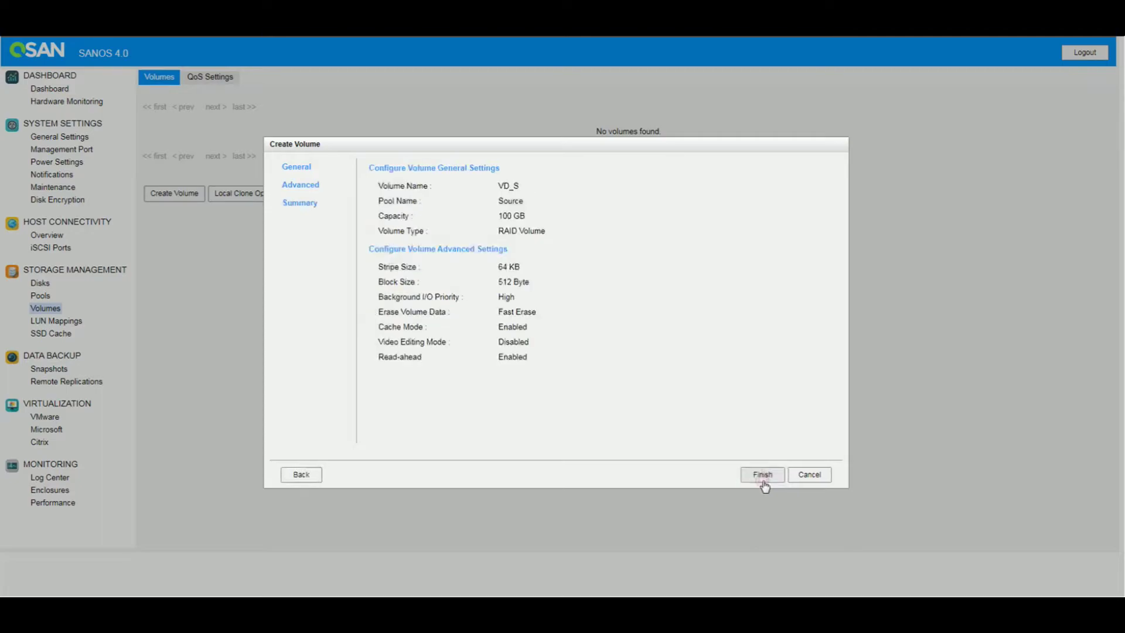
{"action": "left_click", "coordinate": [763, 475]}
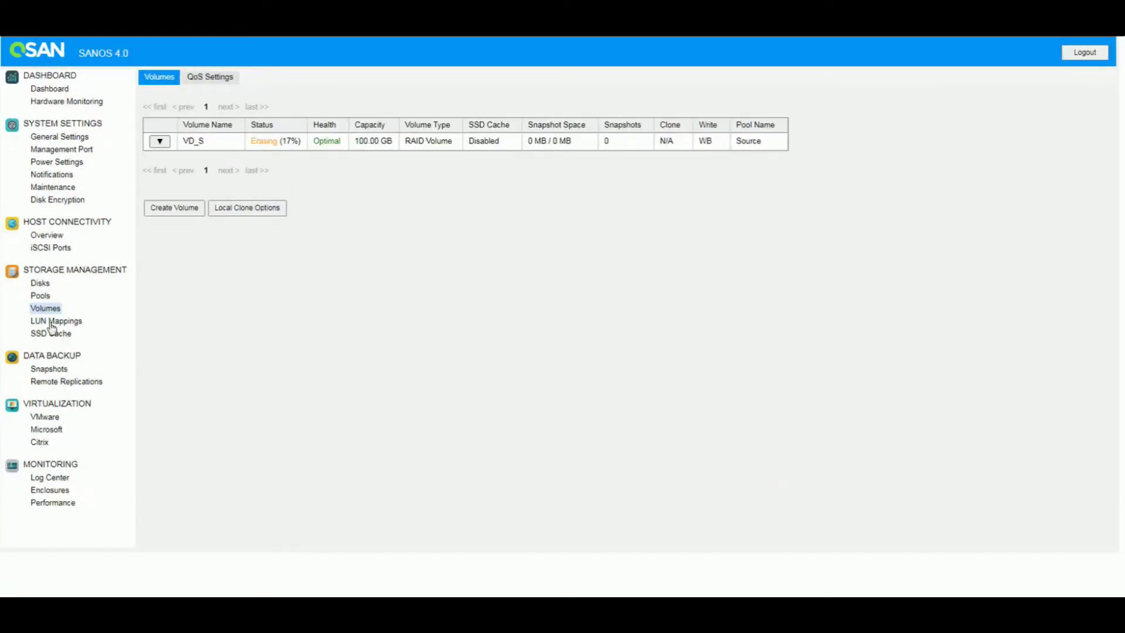
Define a new volume named VD_T in the Target pool with 200 GB capacity and the Backup Volume type
{"action": "left_click", "coordinate": [152, 208]}
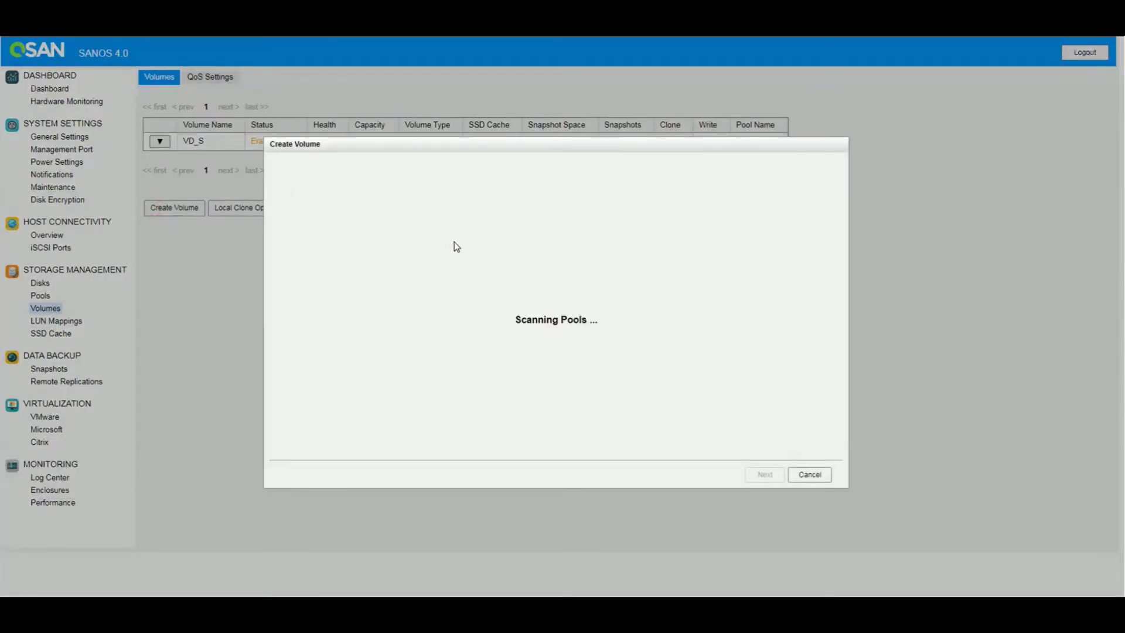
{"action": "left_click", "coordinate": [540, 205]}
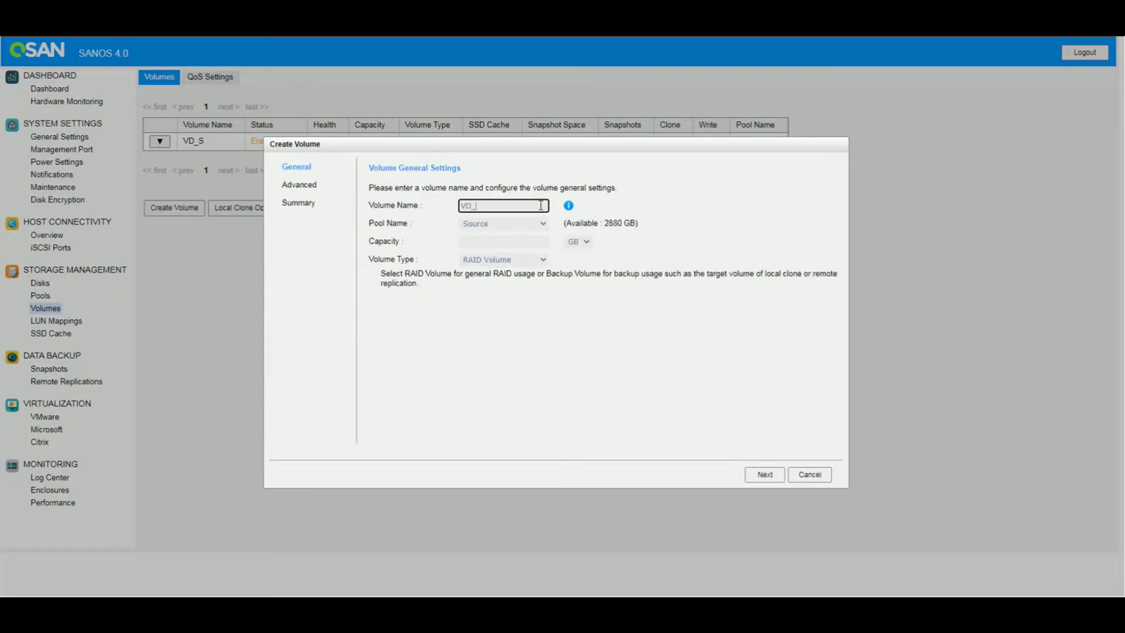
{"action": "type", "text": "VD_T"}
{"action": "left_click", "coordinate": [533, 223]}
{"action": "left_click", "coordinate": [476, 244]}
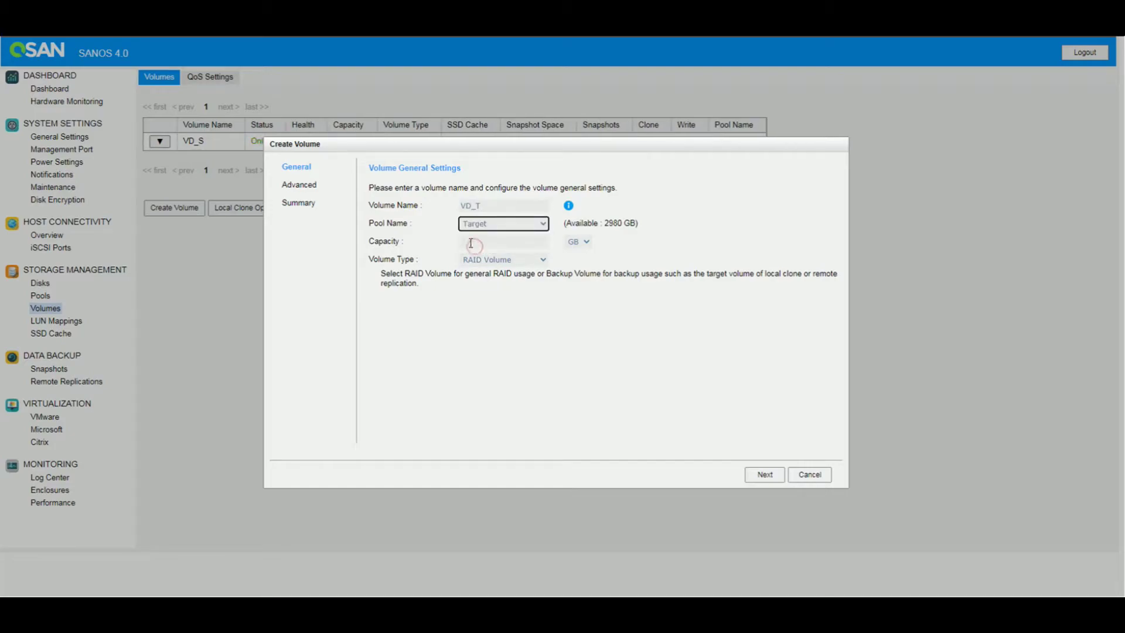
{"action": "left_click", "coordinate": [469, 240]}
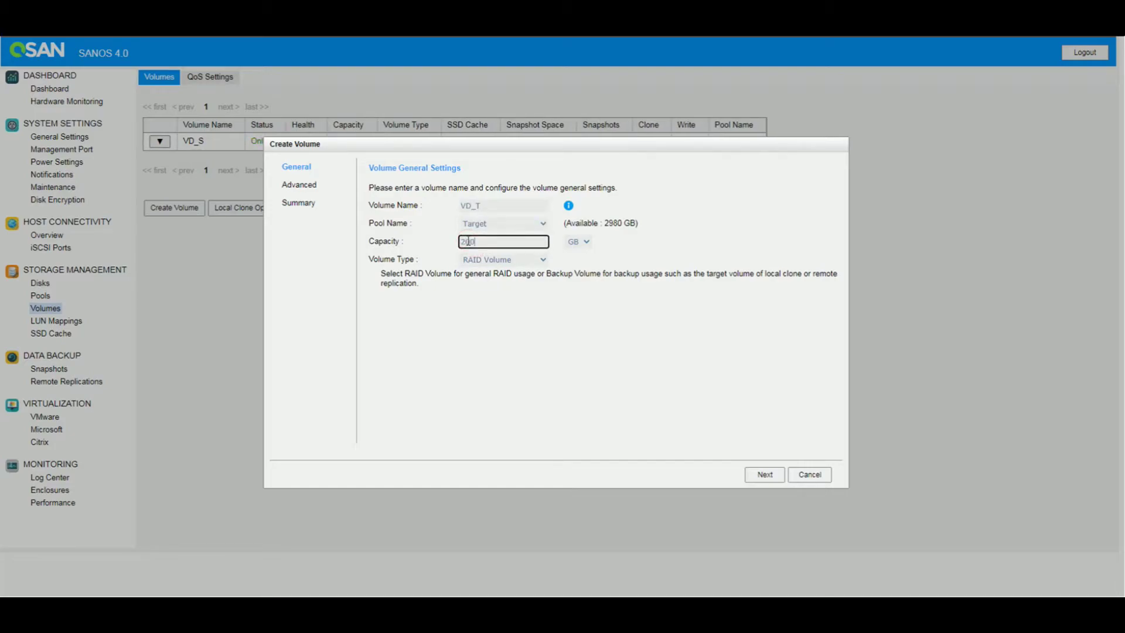
{"action": "left_click", "coordinate": [473, 262]}
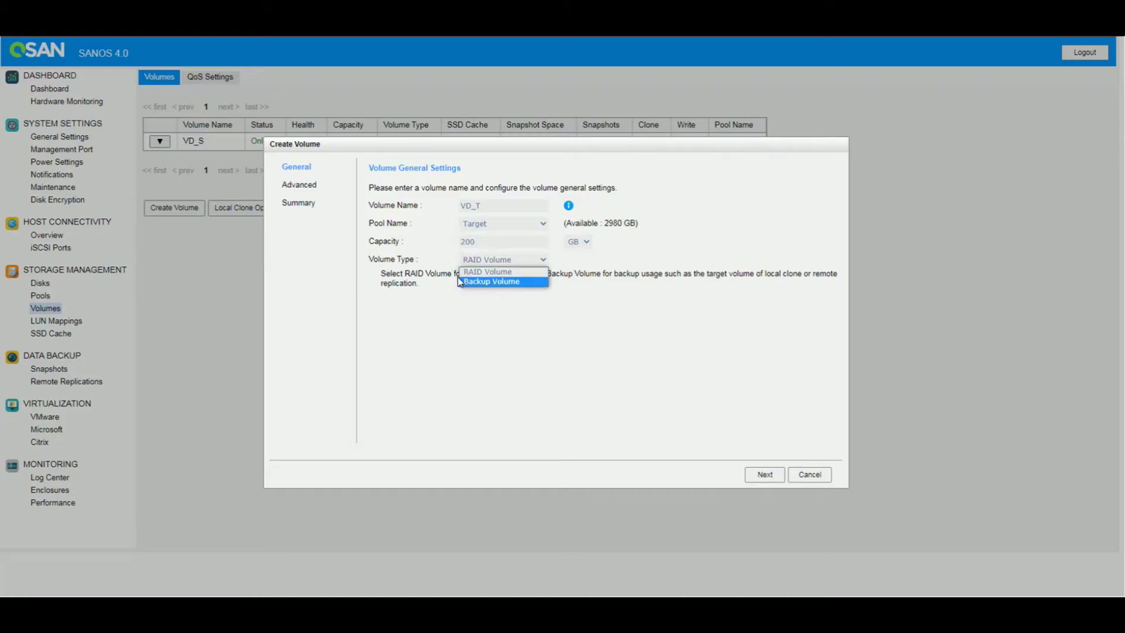
{"action": "left_click", "coordinate": [491, 282]}
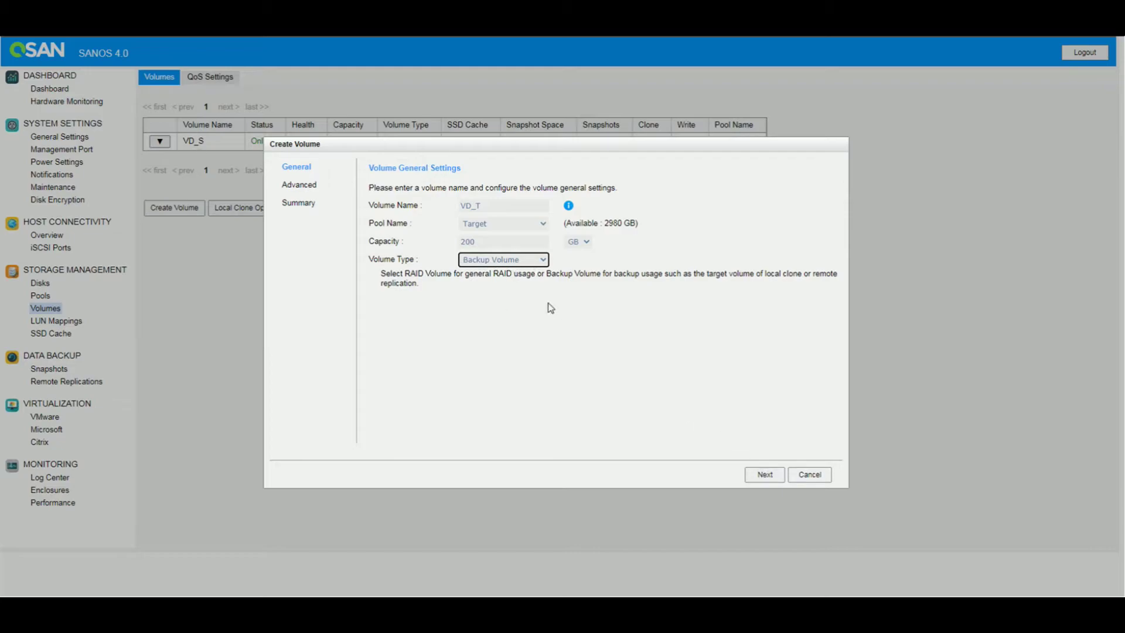
Keep the default advanced settings for VD_T, create the volume and acknowledge the snapshot space notice
{"action": "left_click", "coordinate": [763, 476]}
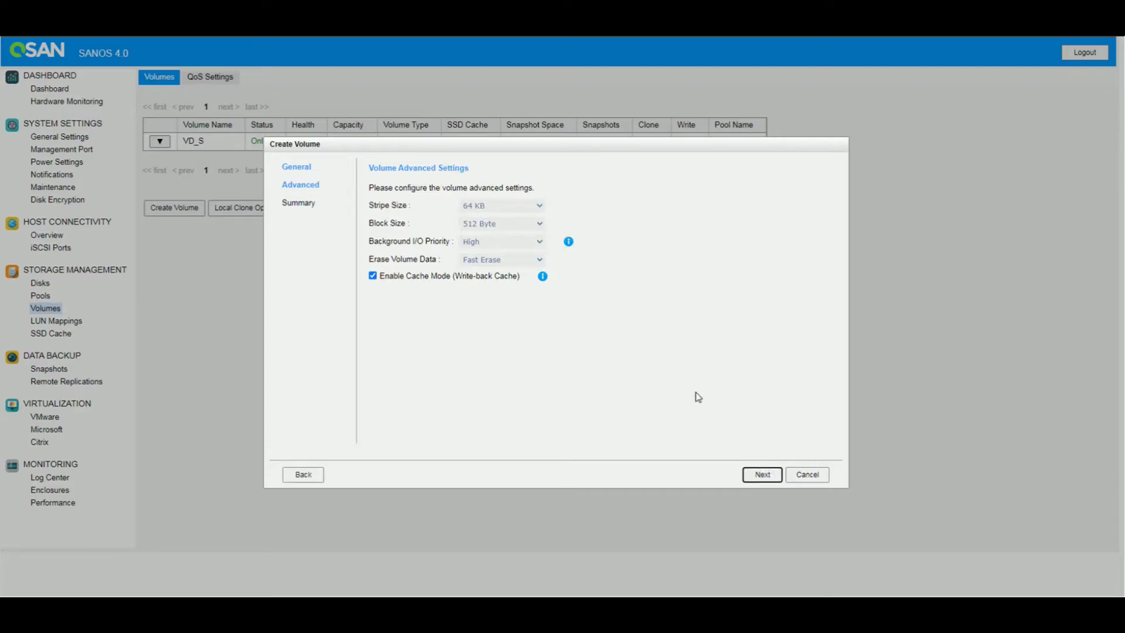
{"action": "left_click", "coordinate": [773, 477]}
{"action": "left_click", "coordinate": [767, 475]}
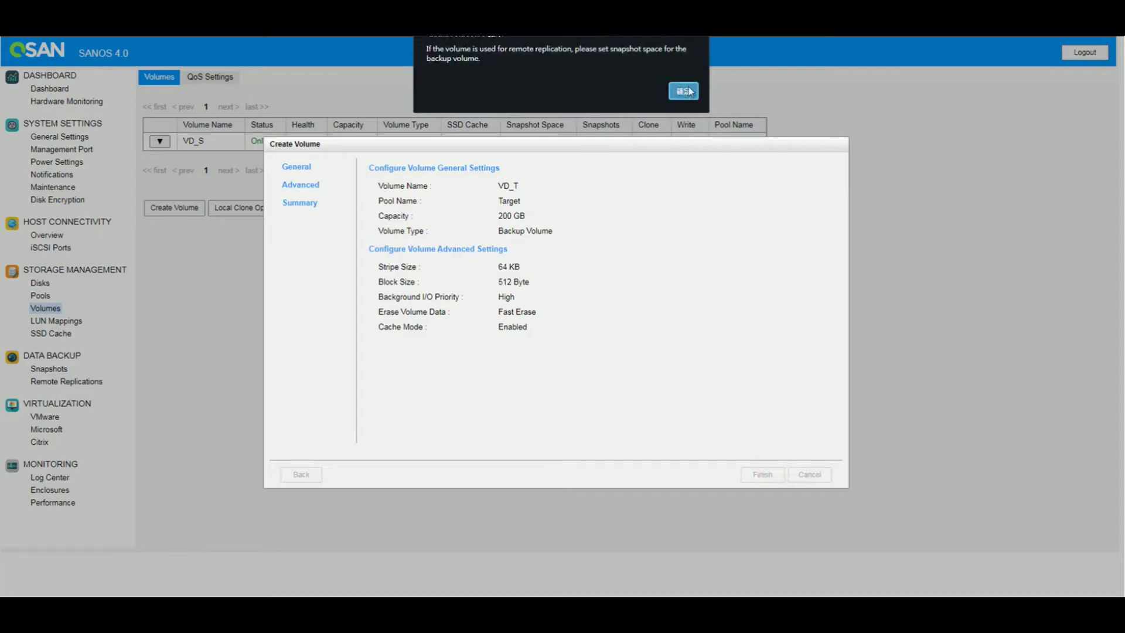
{"action": "left_click", "coordinate": [684, 91]}
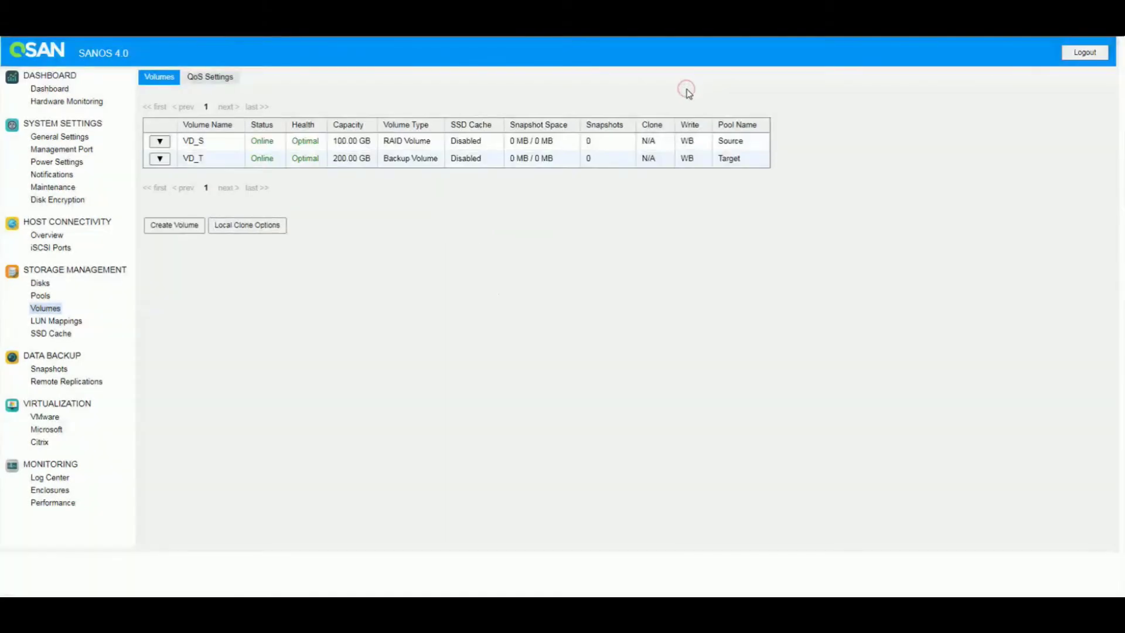
Check the IP address settings of Controller 1's onboard LAN1 iSCSI port without changing them
{"action": "left_click", "coordinate": [42, 322]}
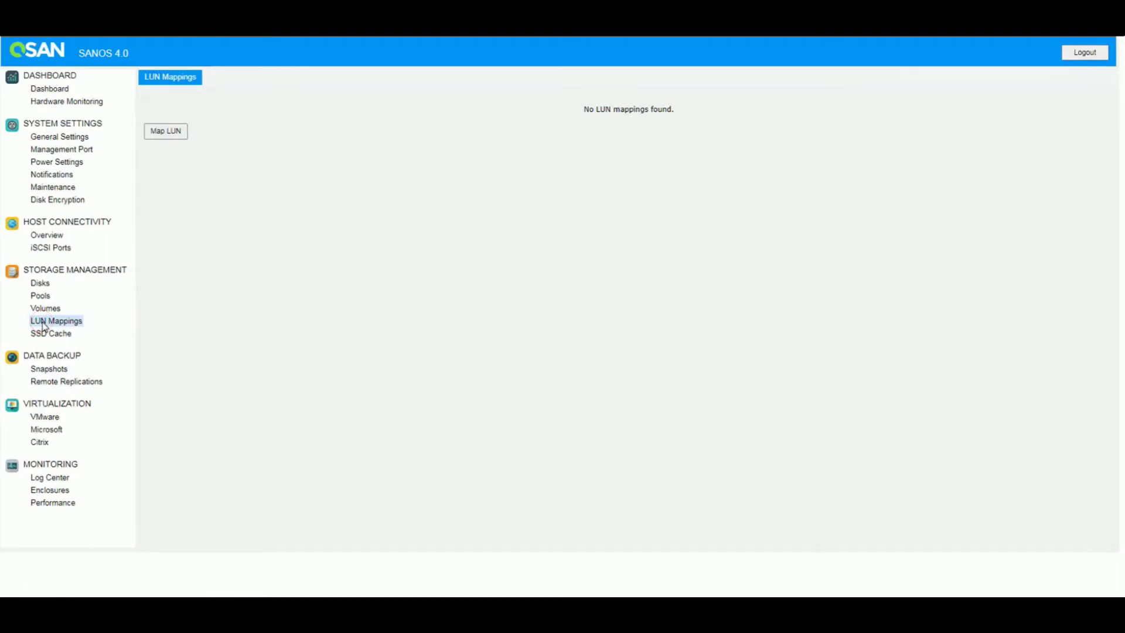
{"action": "left_click", "coordinate": [48, 249]}
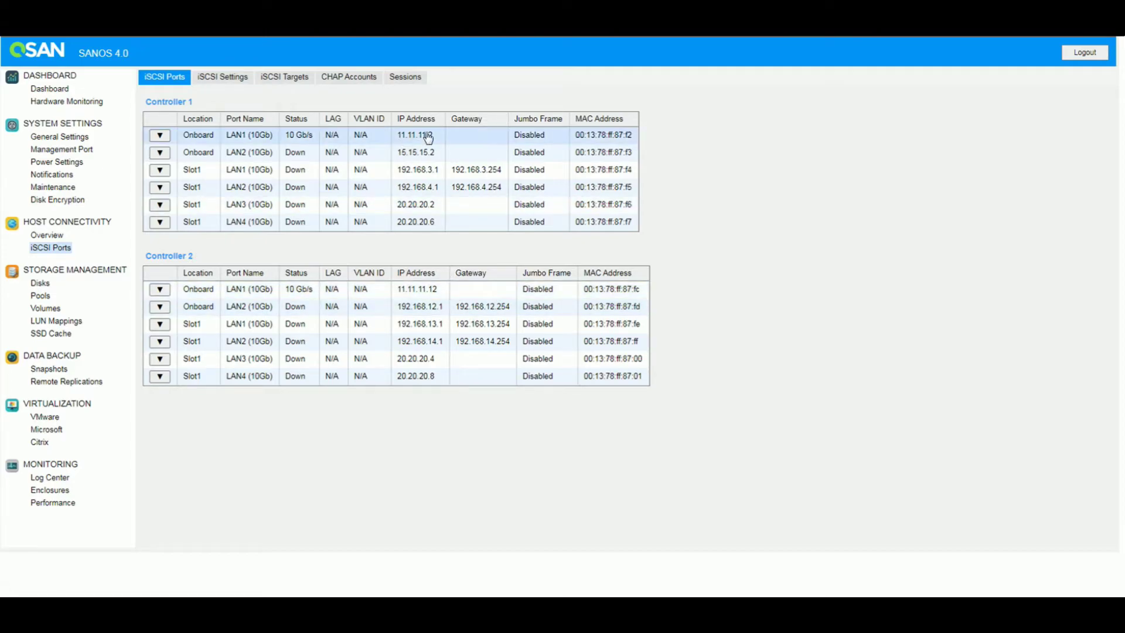
{"action": "left_click", "coordinate": [168, 136]}
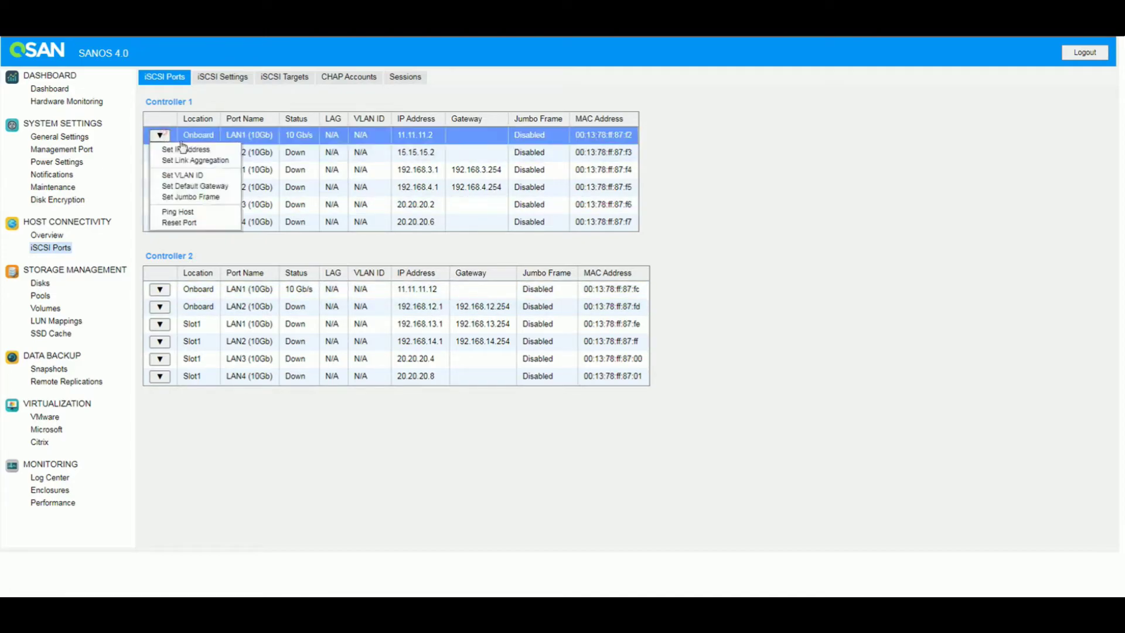
{"action": "left_click", "coordinate": [183, 151]}
{"action": "left_click", "coordinate": [579, 318]}
{"action": "double_click", "coordinate": [578, 318]}
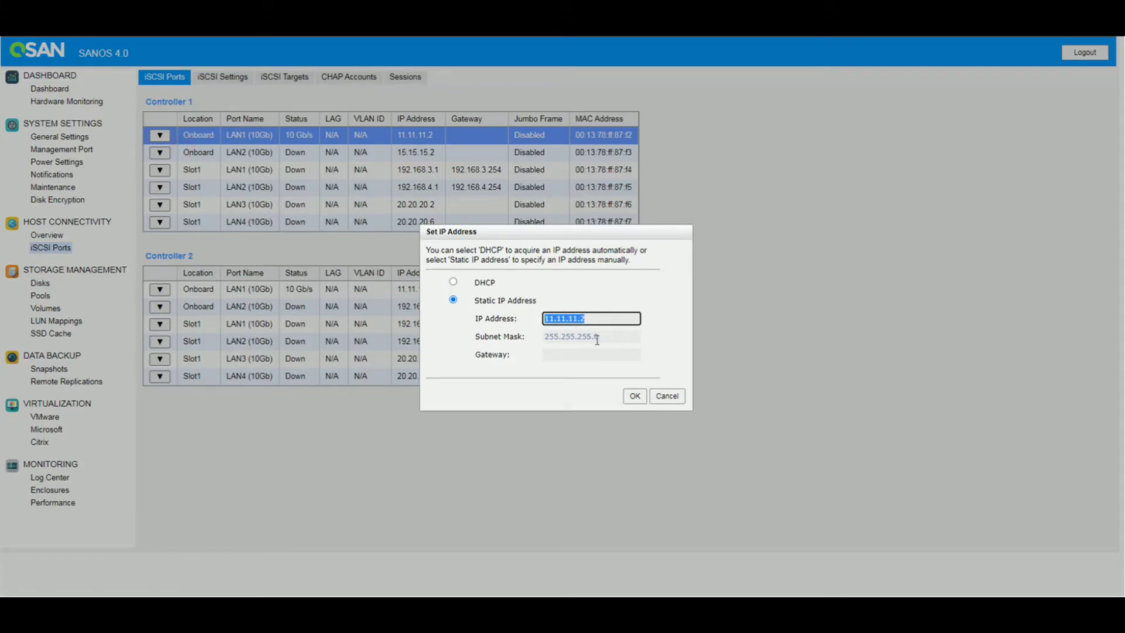
{"action": "left_click", "coordinate": [666, 396]}
Map LUN 0 on target 0 to the VD_T volume with read-only permission for all hosts
{"action": "left_click", "coordinate": [36, 322]}
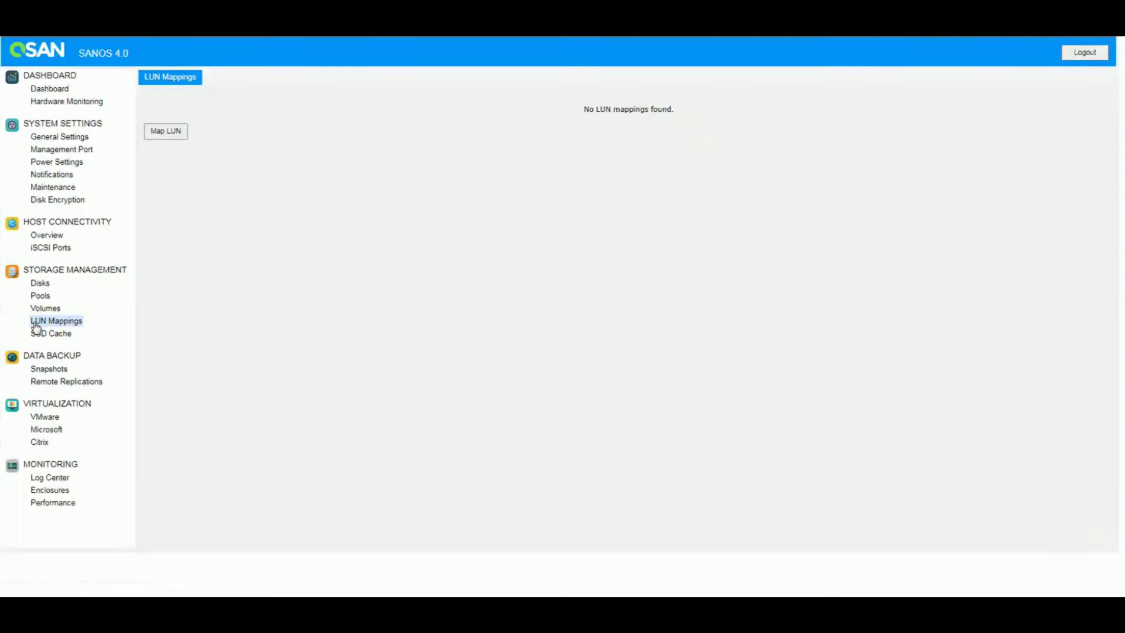
{"action": "left_click", "coordinate": [170, 133]}
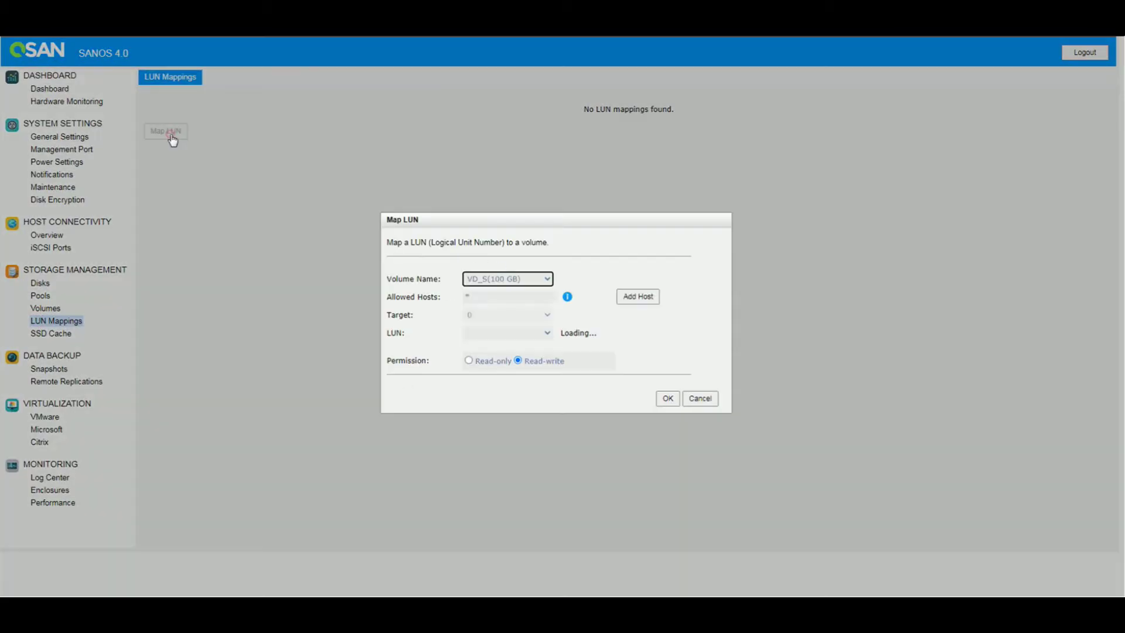
{"action": "left_click", "coordinate": [508, 279]}
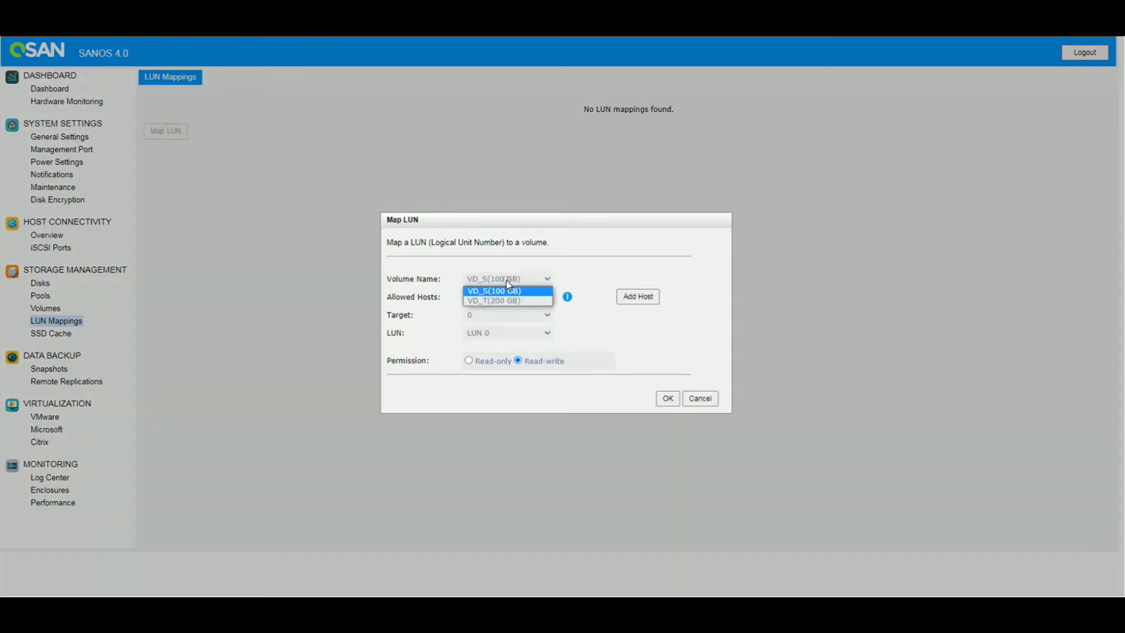
{"action": "left_click", "coordinate": [476, 301]}
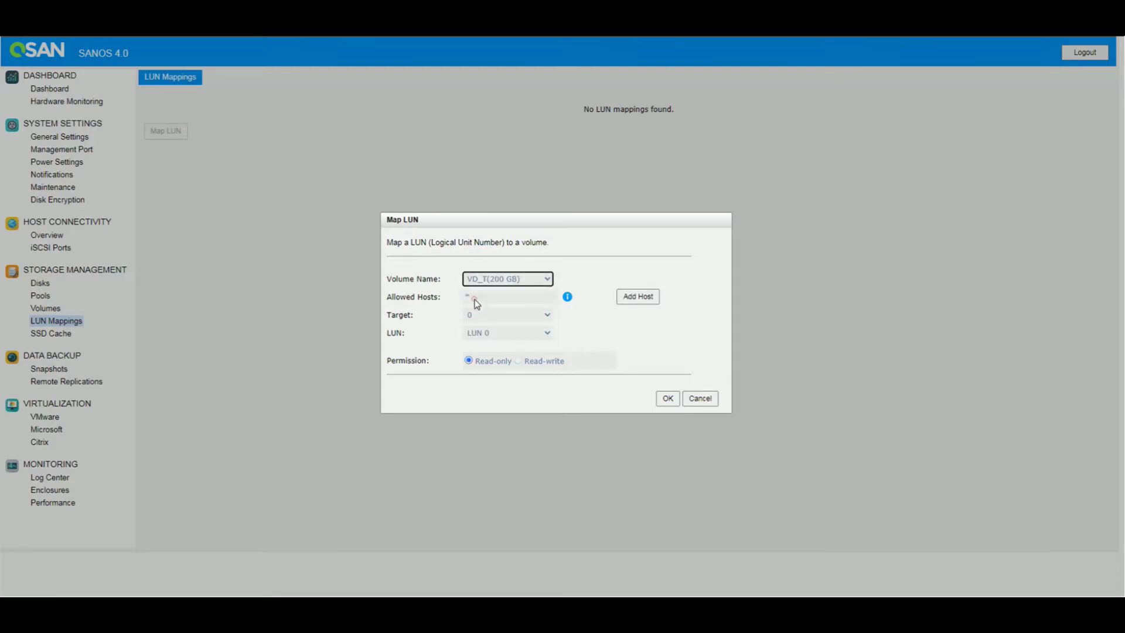
{"action": "left_click", "coordinate": [666, 401]}
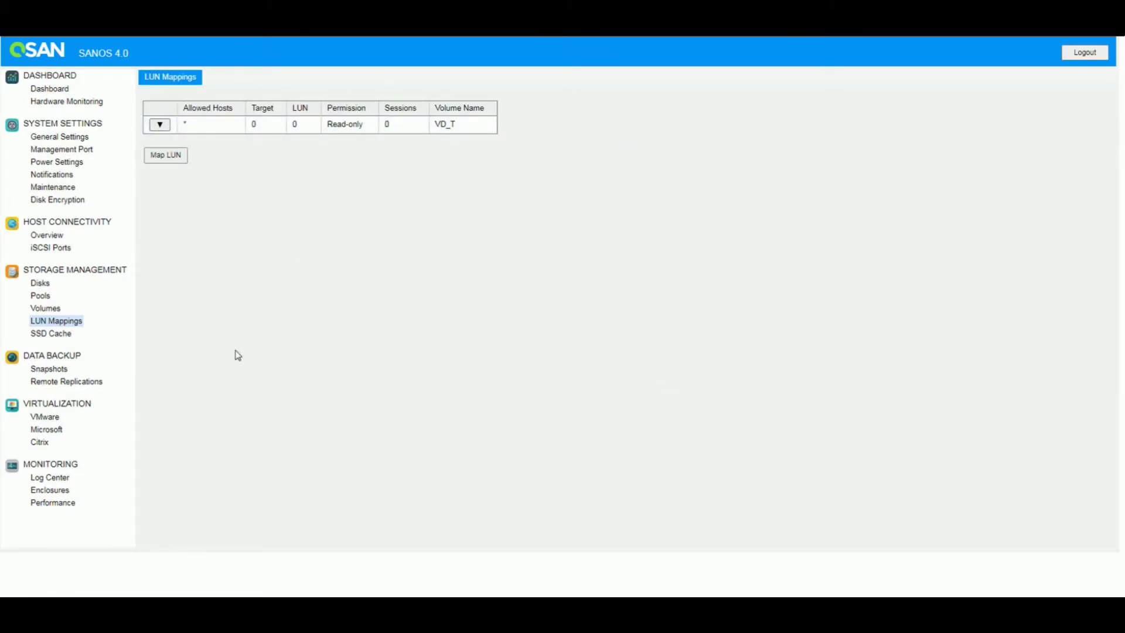
Start a remote replication task in Synchronous mode with VD_S as the source volume
{"action": "left_click", "coordinate": [34, 382]}
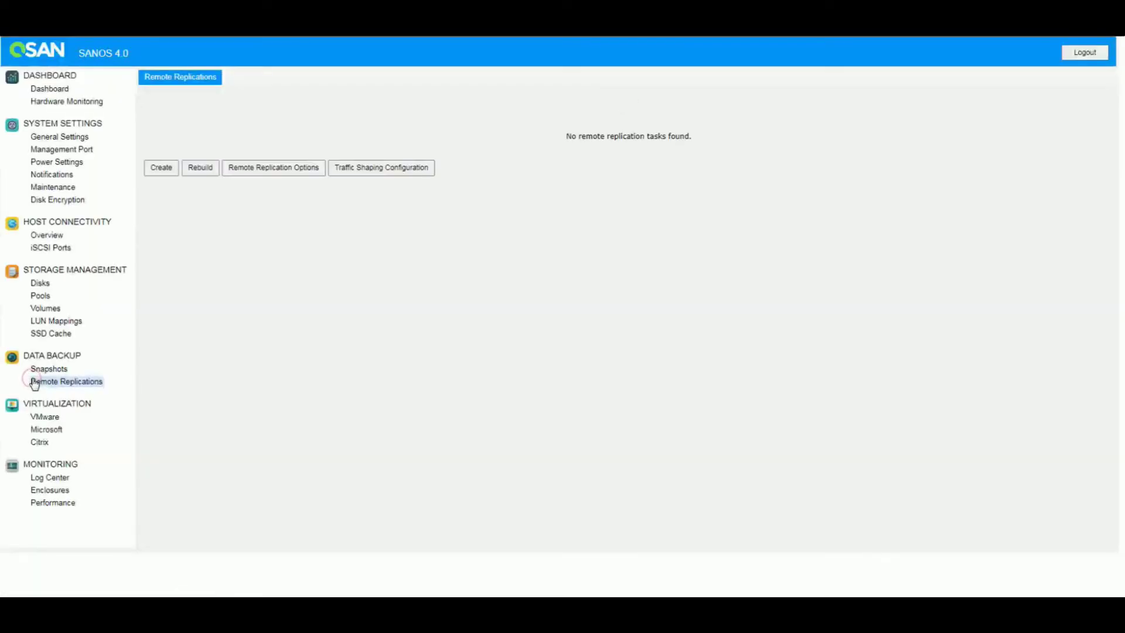
{"action": "left_click", "coordinate": [161, 167]}
{"action": "left_click", "coordinate": [387, 172]}
{"action": "left_click", "coordinate": [373, 192]}
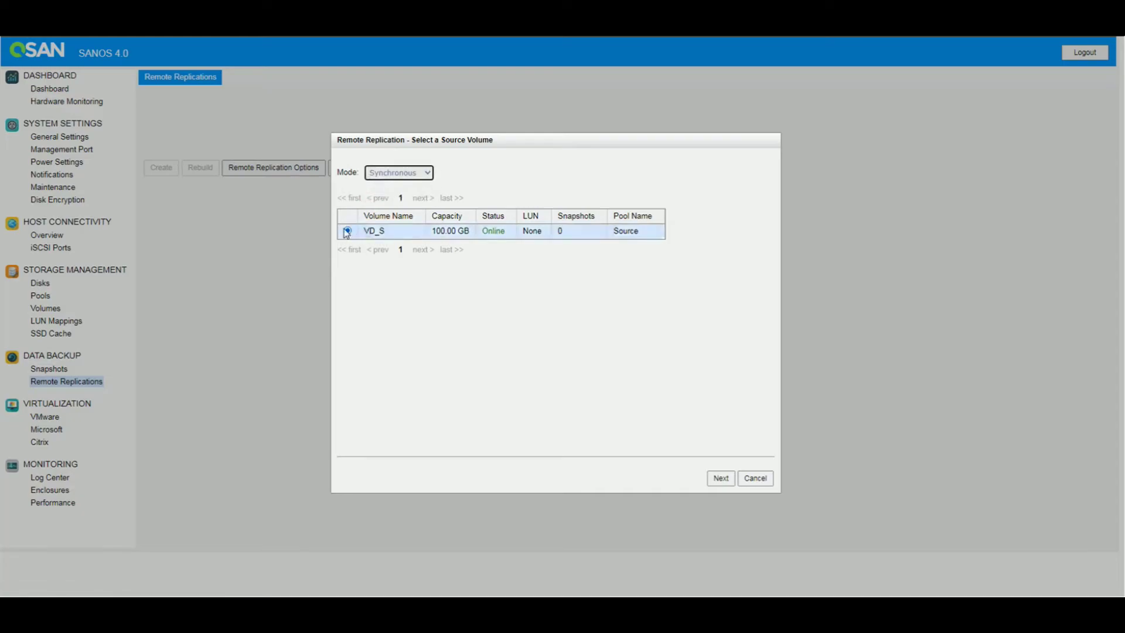
{"action": "left_click", "coordinate": [572, 235]}
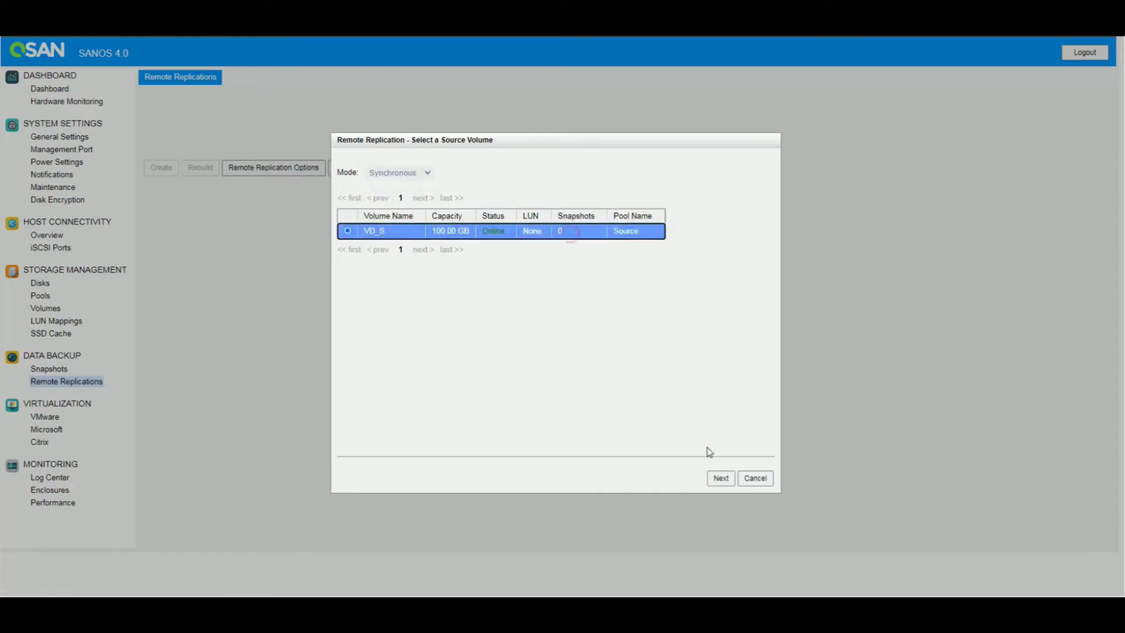
{"action": "left_click", "coordinate": [720, 478]}
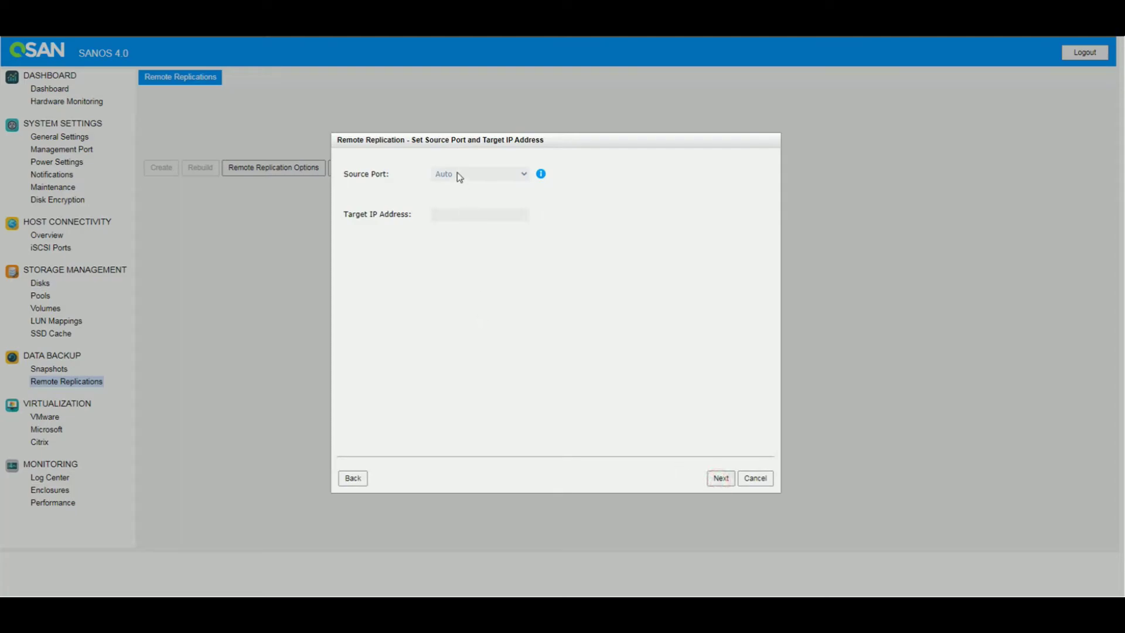
Set the replication's source port to Onboard-LAN1 (10Gb) and its target IP address to 11.11.11.12
{"action": "mouse_move", "coordinate": [540, 175]}
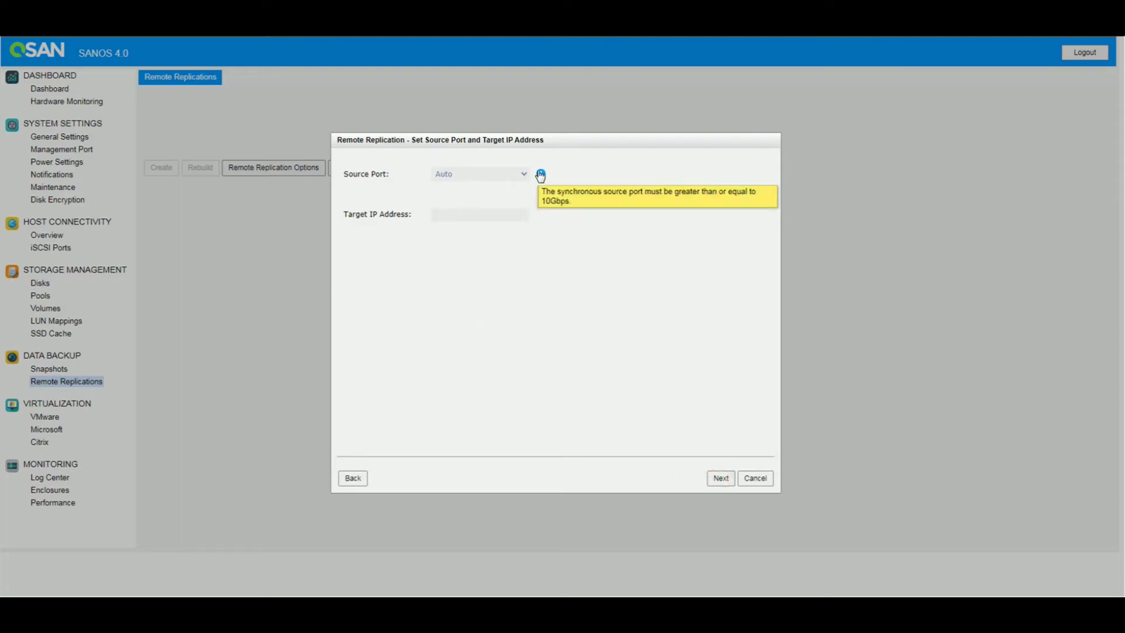
{"action": "left_click", "coordinate": [506, 174]}
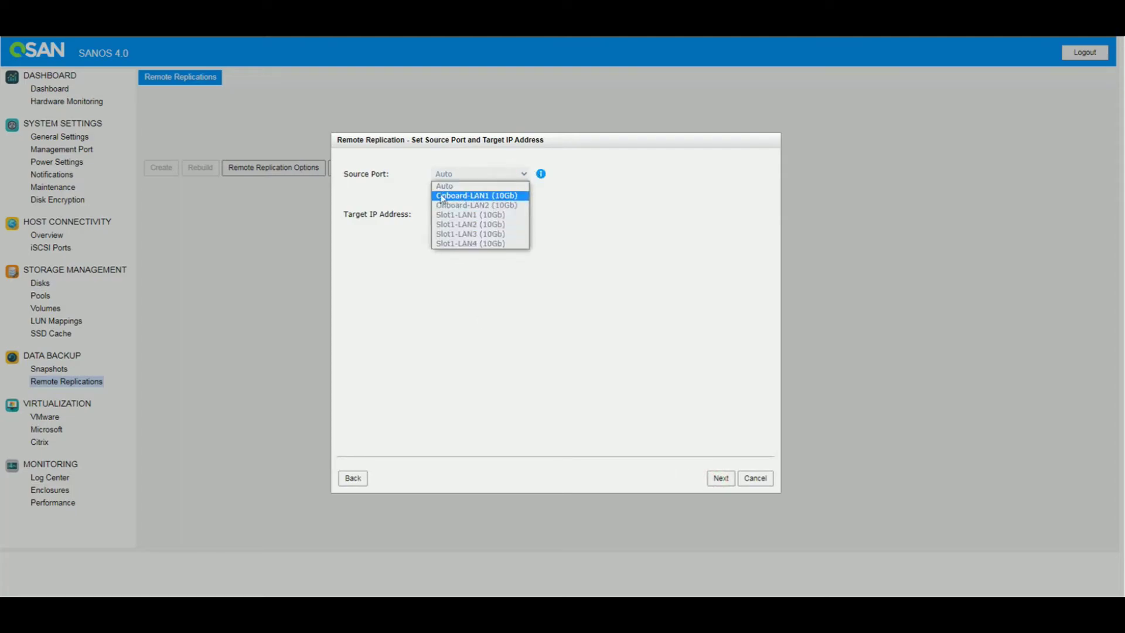
{"action": "left_click", "coordinate": [505, 197]}
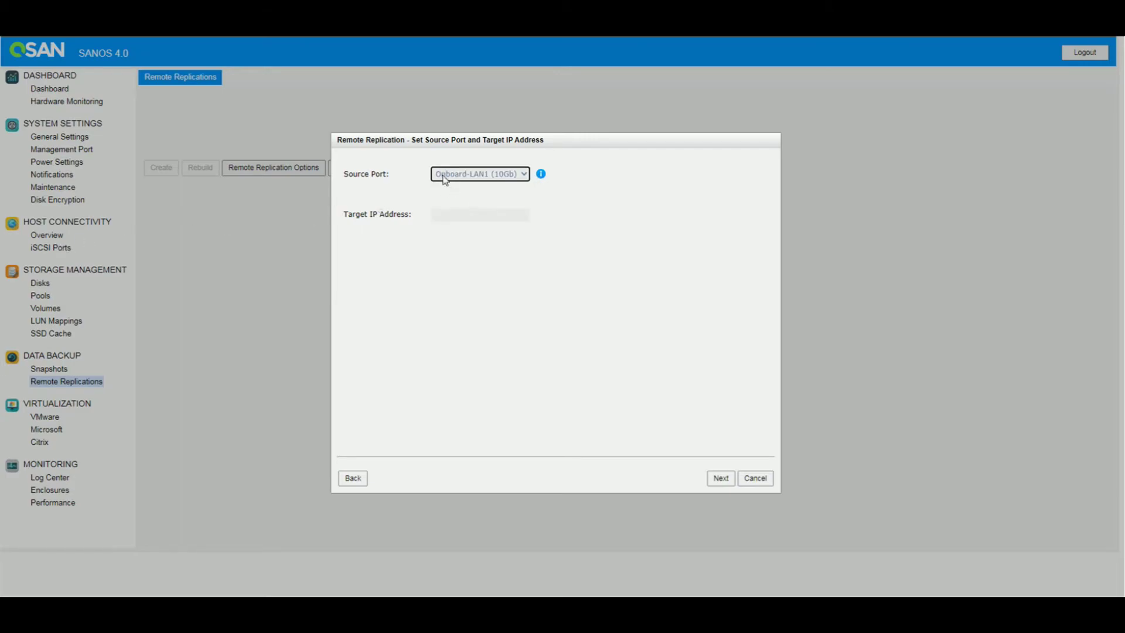
{"action": "left_click", "coordinate": [442, 213]}
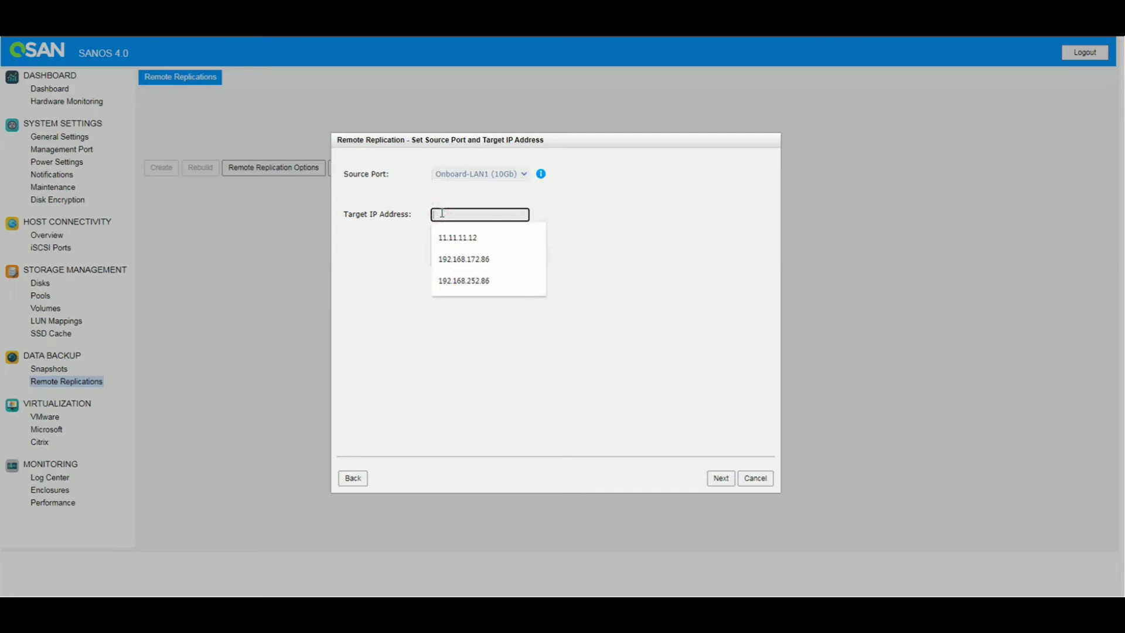
{"action": "type", "text": "11.11.11."}
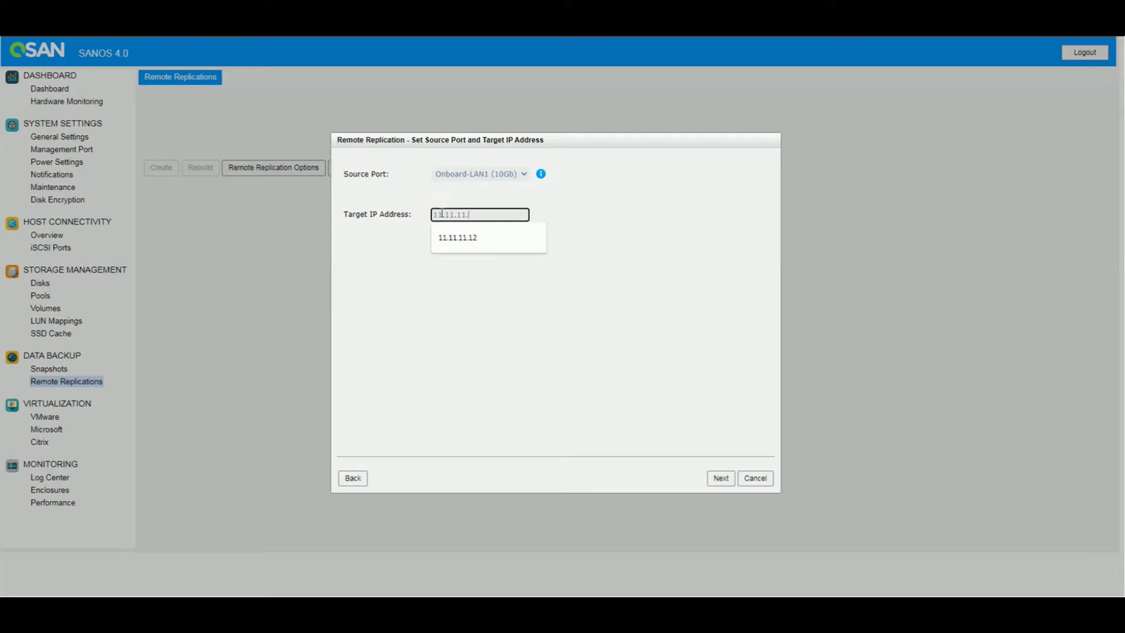
{"action": "type", "text": "12"}
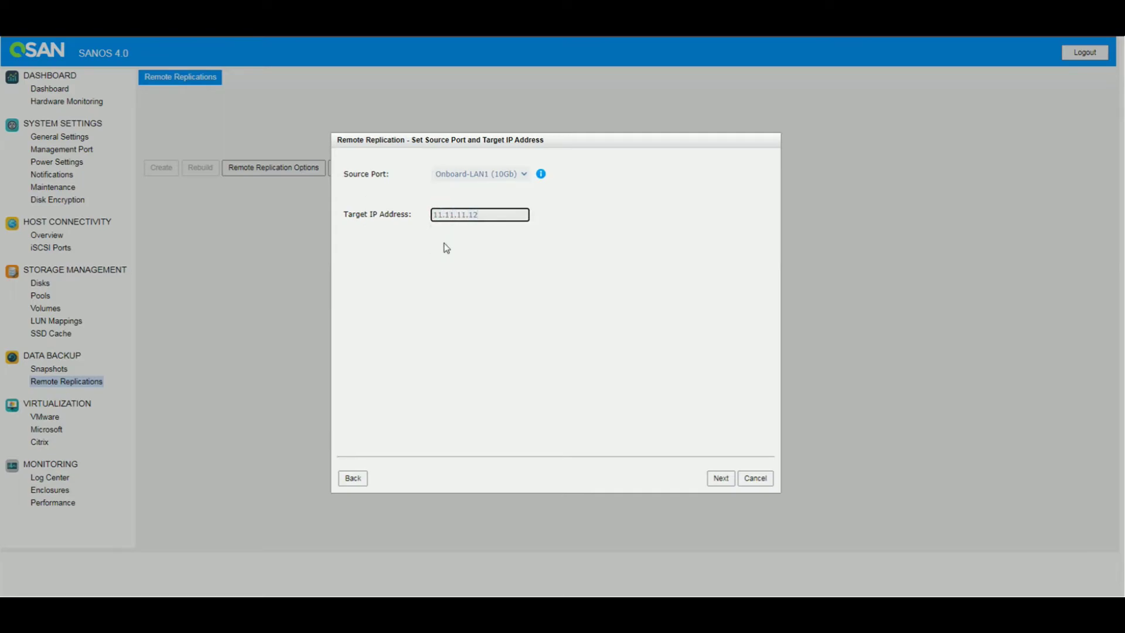
{"action": "left_click_drag", "start_coordinate": [345, 214], "coordinate": [410, 213]}
{"action": "left_click", "coordinate": [382, 237]}
{"action": "left_click", "coordinate": [715, 478]}
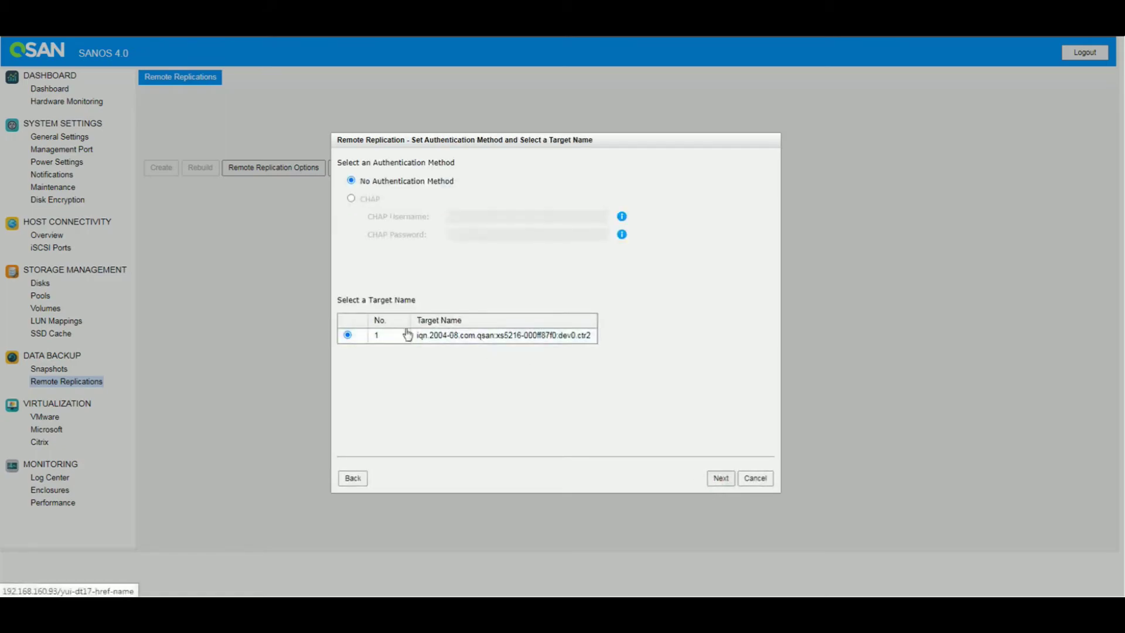
Keep No Authentication Method, select the ctr2 target name and finish the replication task with VD_T on LUN 0 as target
{"action": "left_click", "coordinate": [348, 335]}
{"action": "left_click", "coordinate": [721, 478]}
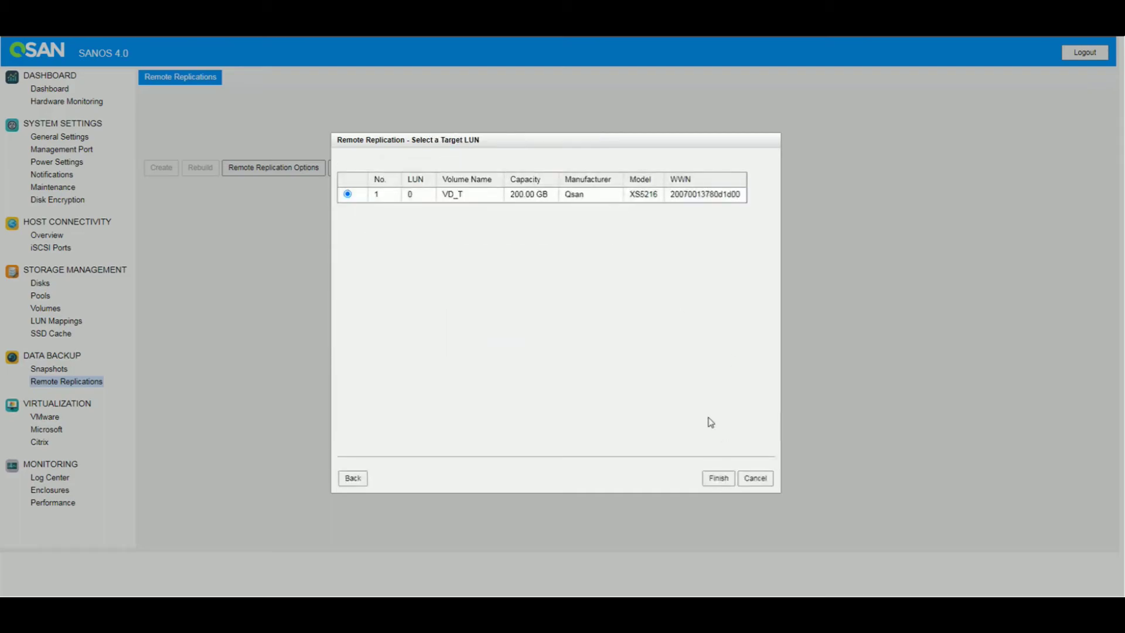
{"action": "left_click", "coordinate": [717, 479]}
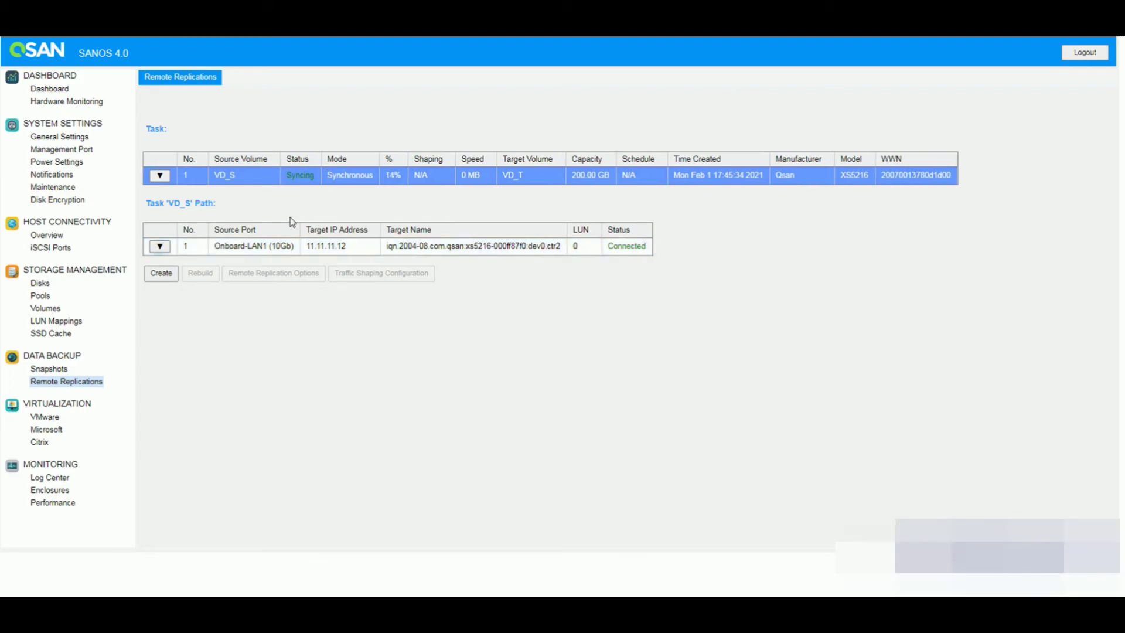
Check the event logs for the start and completion of the full replication of VD_S
{"action": "left_click", "coordinate": [51, 479]}
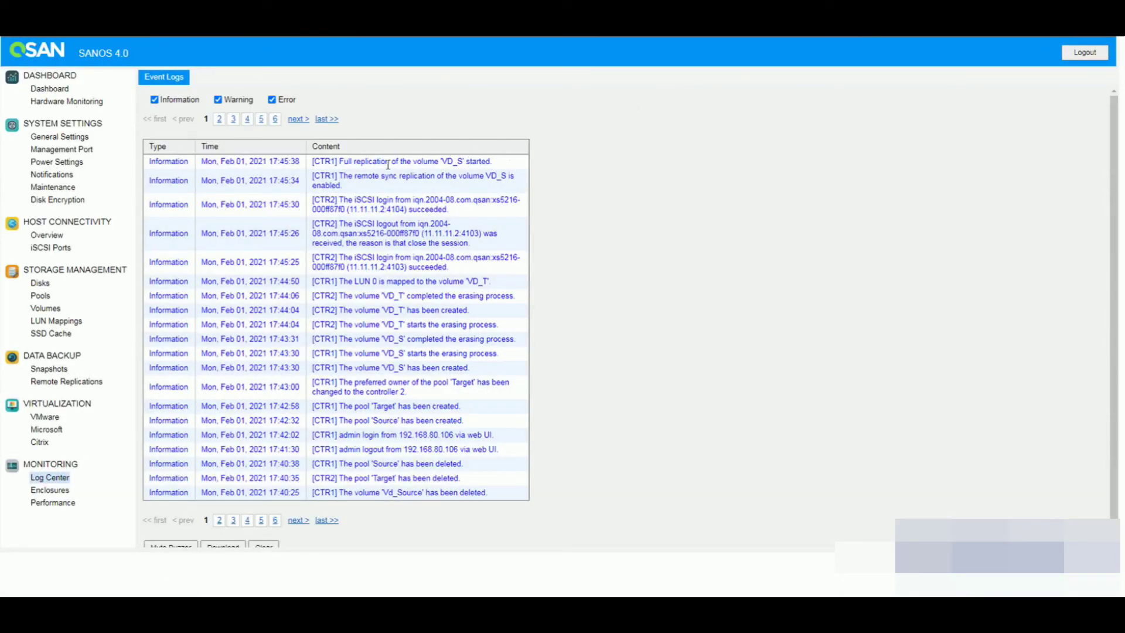
{"action": "left_click_drag", "start_coordinate": [312, 162], "coordinate": [499, 167]}
{"action": "left_click", "coordinate": [486, 106]}
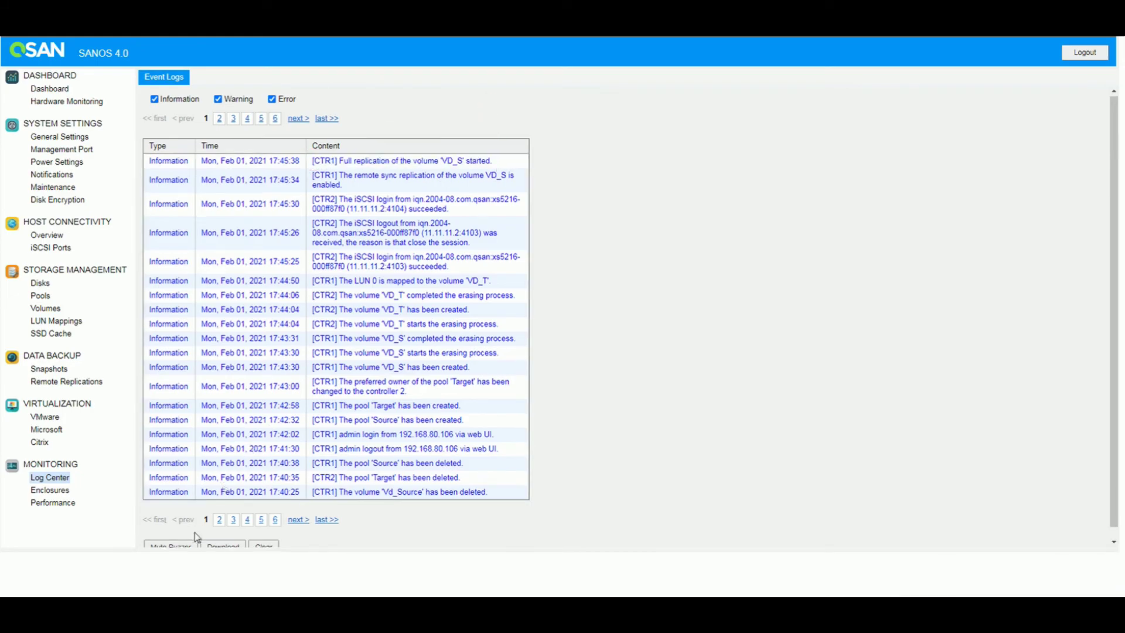
{"action": "scroll", "coordinate": [193, 524], "scroll_direction": "down", "scroll_amount": 1}
{"action": "scroll", "coordinate": [174, 295], "scroll_direction": "up", "scroll_amount": 1}
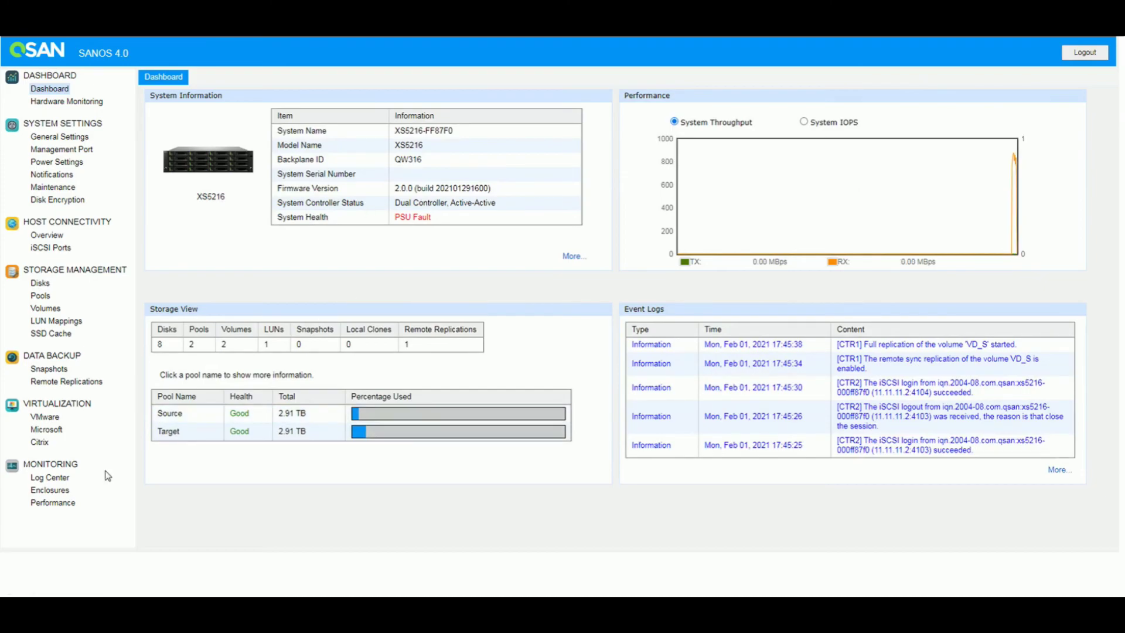
{"action": "left_click", "coordinate": [67, 477]}
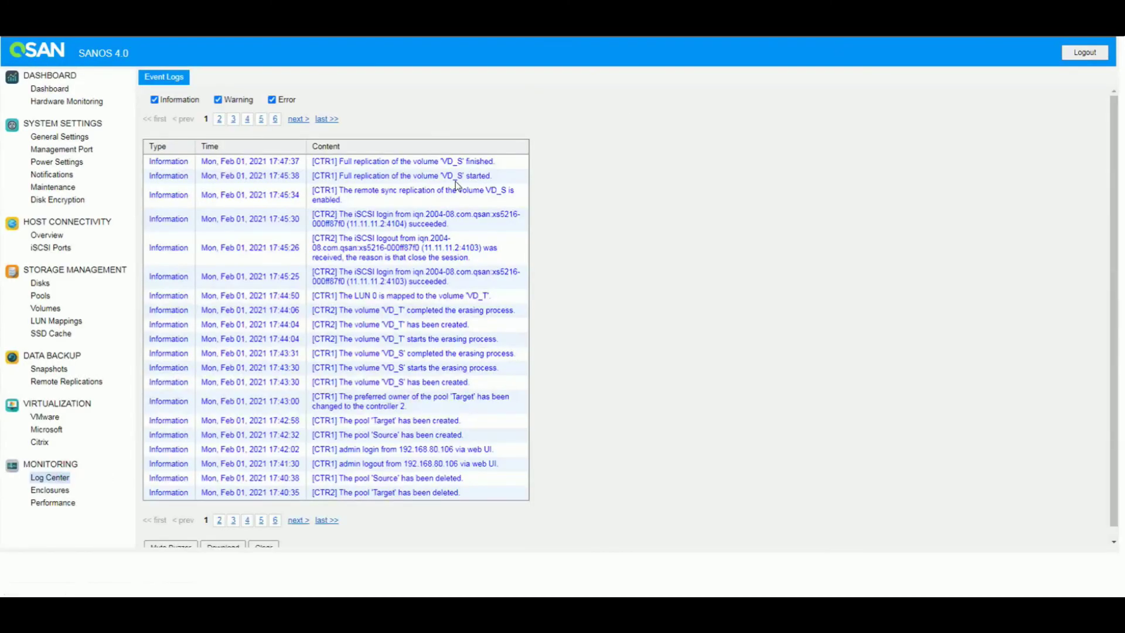